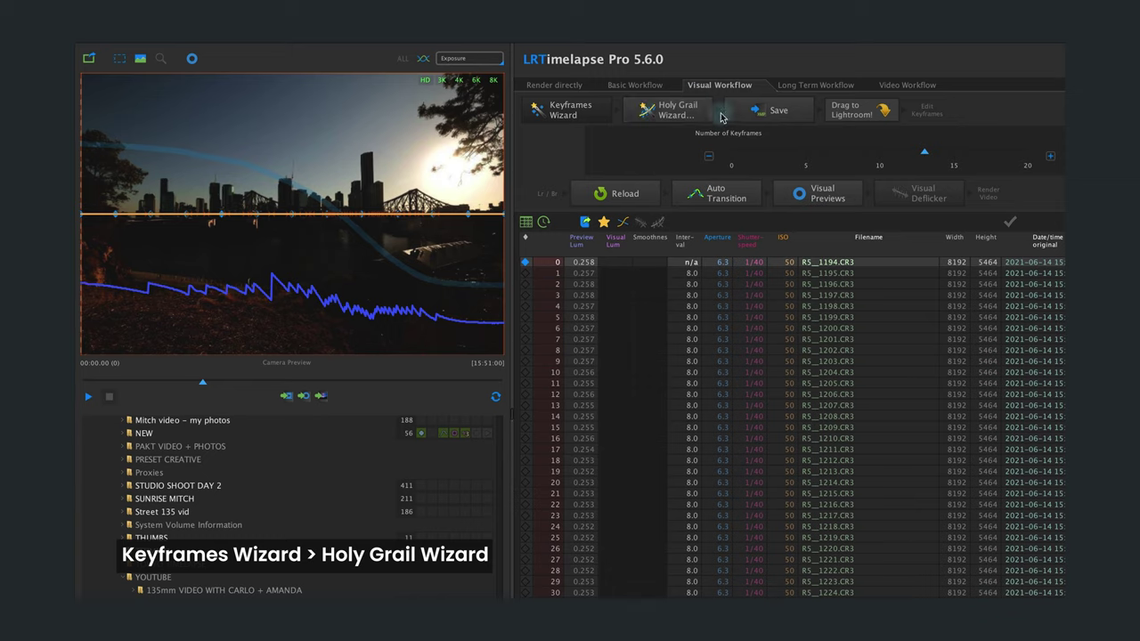
# Run the Holy Grail Wizard on the loaded time-lapse sequence.
pyautogui.click(662, 117)
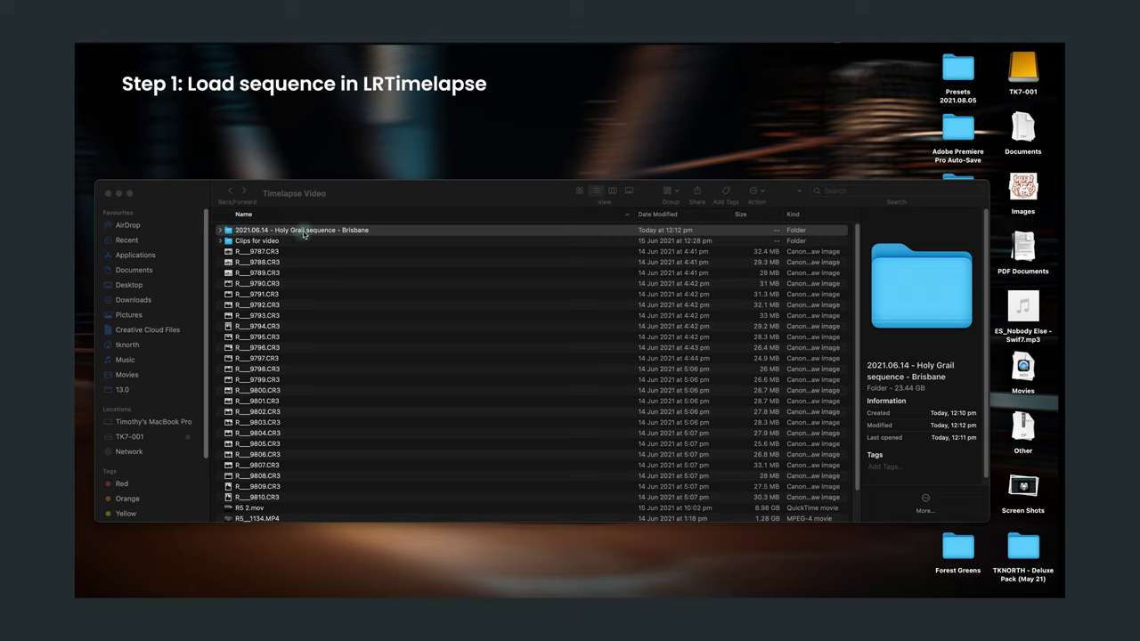
# Open the '2021.06.14 - Holy Grail sequence - Brisbane' folder in Finder to show its CR3 files.
pyautogui.doubleClick(303, 231)
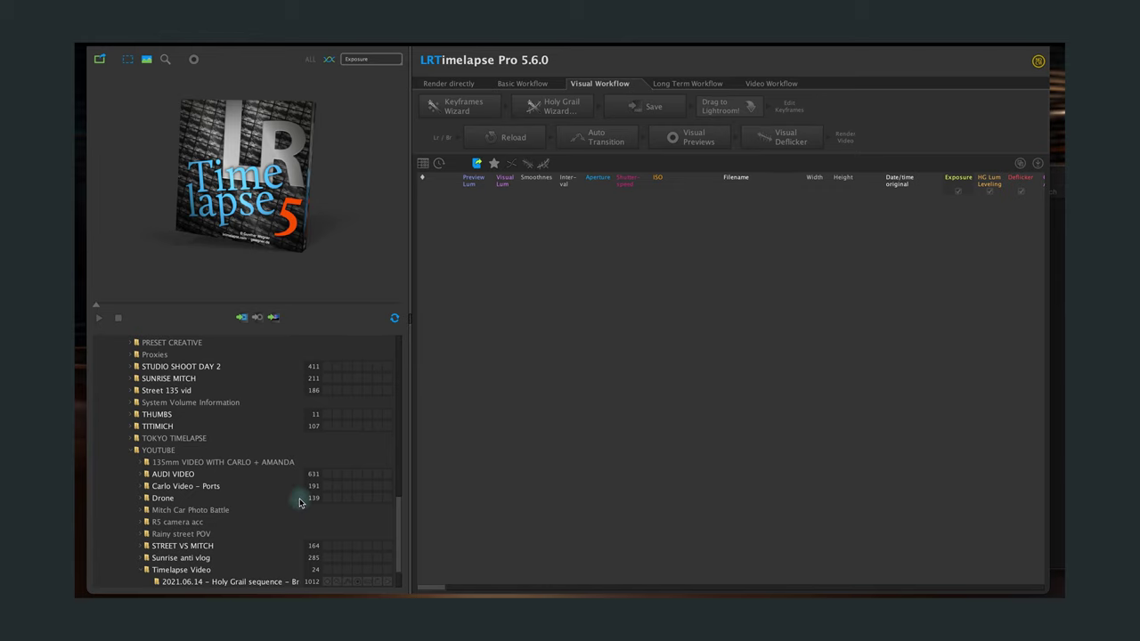
# Load the 2021.06.14 Holy Grail sequence folder from the Timelapse Video tree.
pyautogui.scroll(-3, 298, 499)
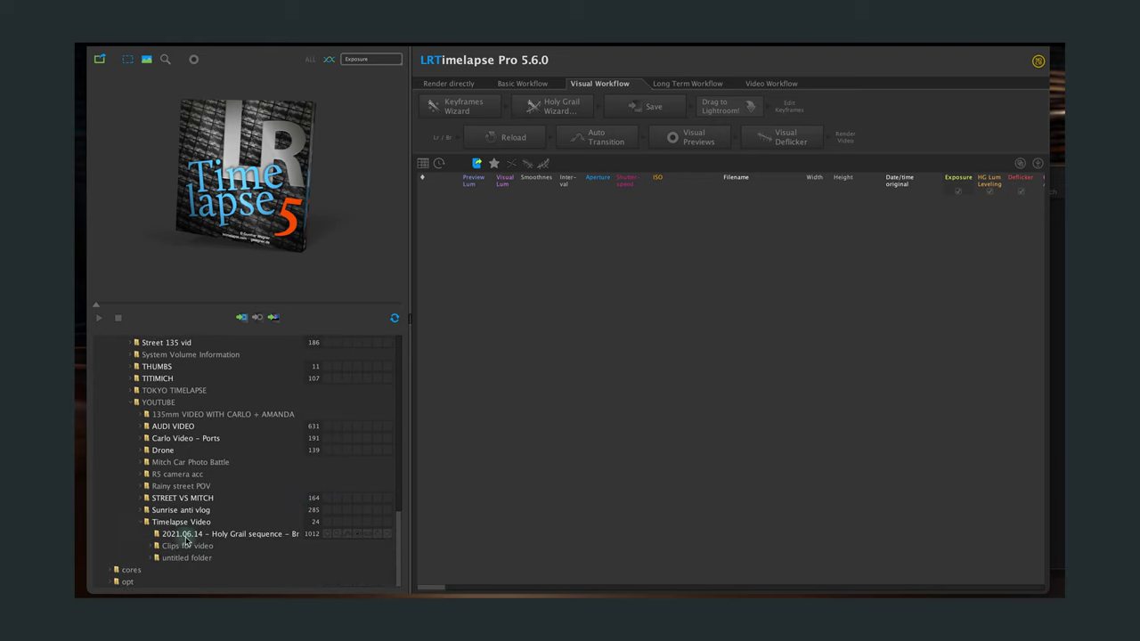
pyautogui.click(221, 535)
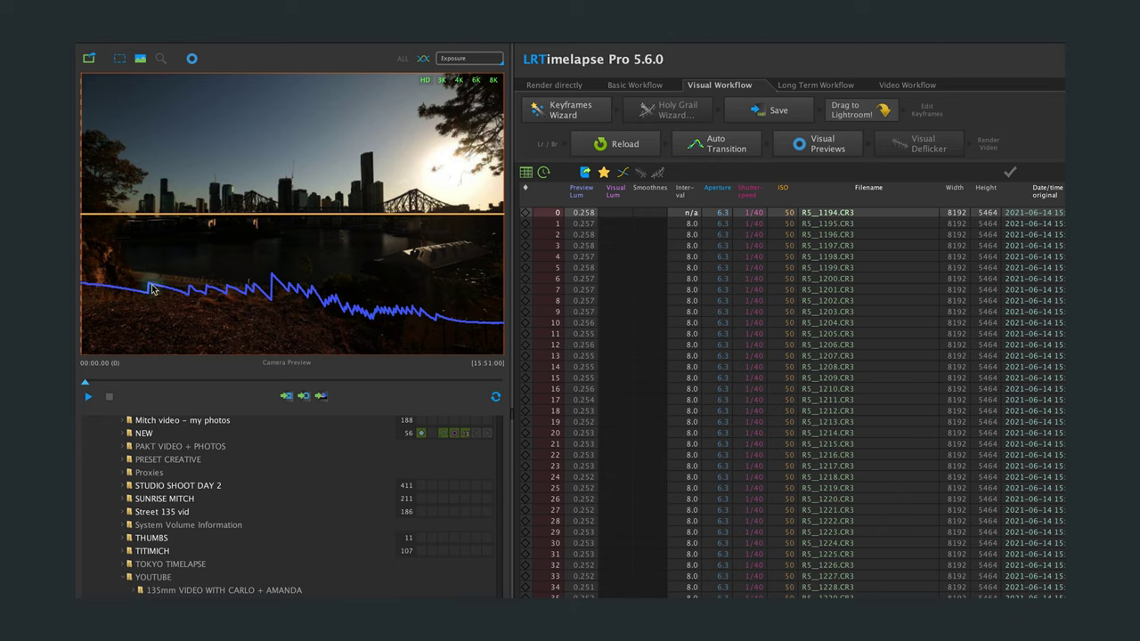
# Play back the Brisbane sequence preview, then stop it.
pyautogui.click(88, 397)
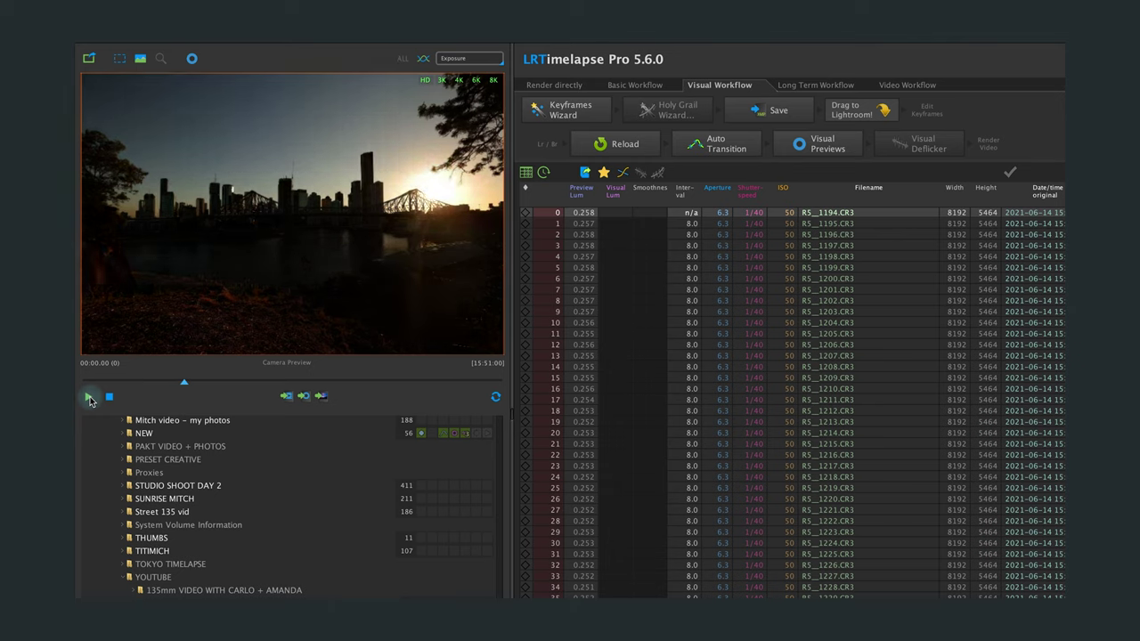
pyautogui.click(413, 140)
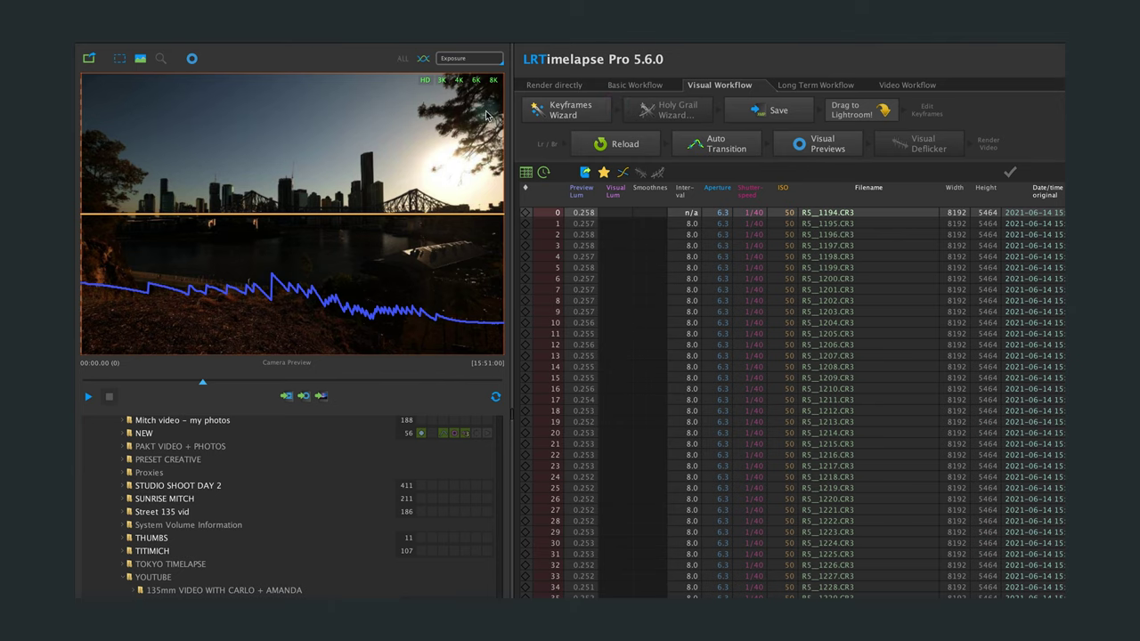
# Start the Keyframes Wizard and raise the keyframe count to about 13.
pyautogui.click(584, 117)
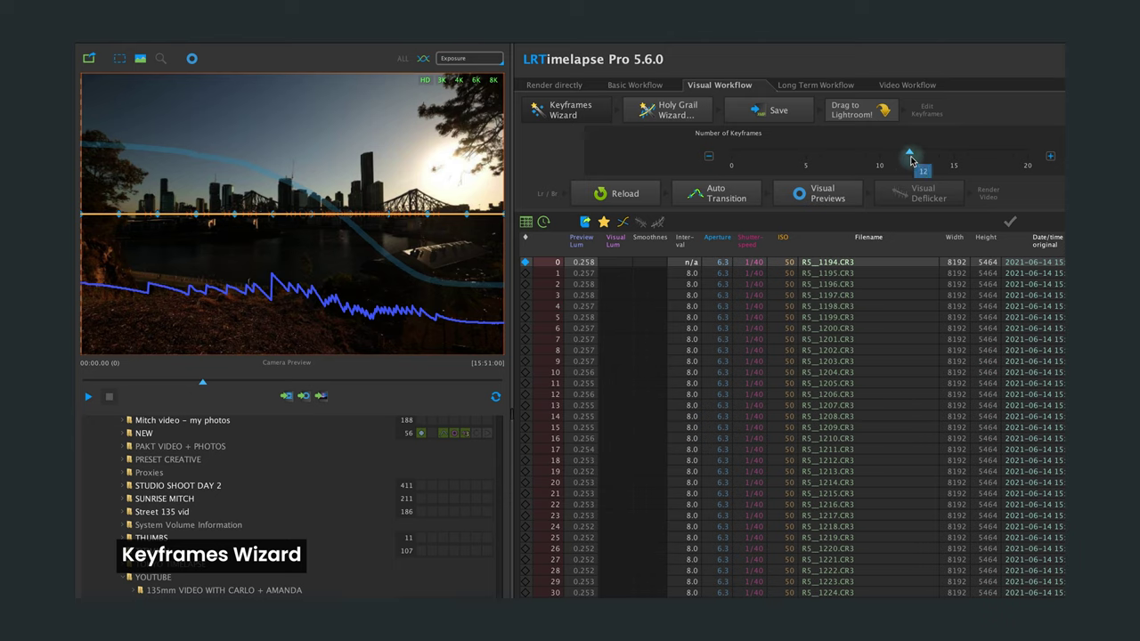
pyautogui.moveTo(911, 159)
pyautogui.mouseDown()
pyautogui.moveTo(880, 159)
pyautogui.moveTo(927, 158)
pyautogui.mouseUp()
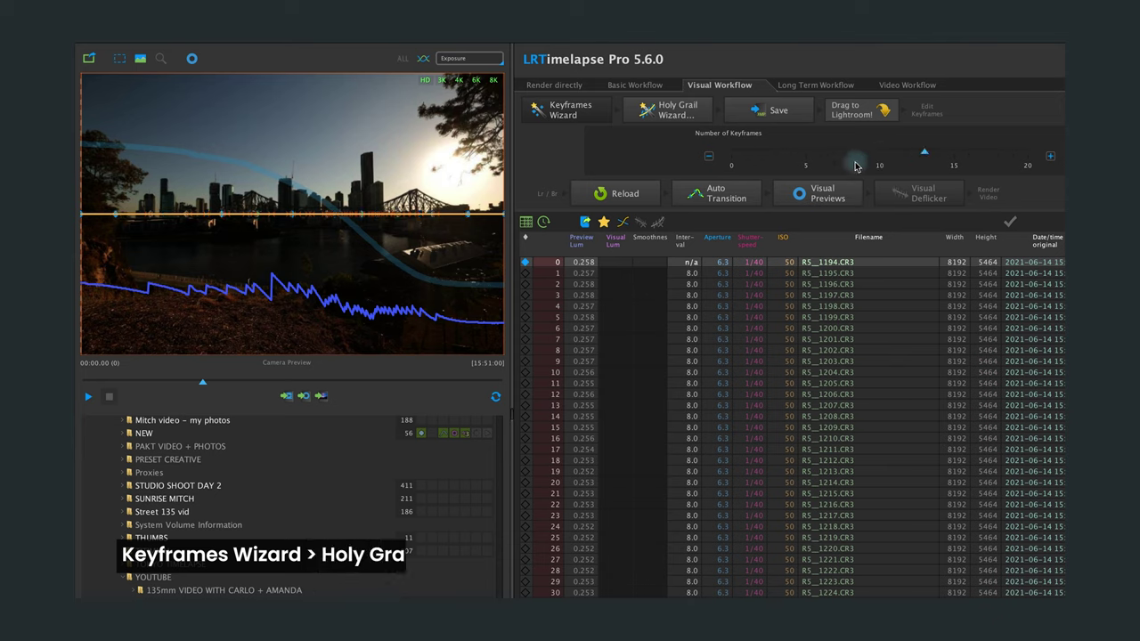
# Apply the Holy Grail correction and rotate its orange curve flatter, nudging rotation slightly back.
pyautogui.click(663, 114)
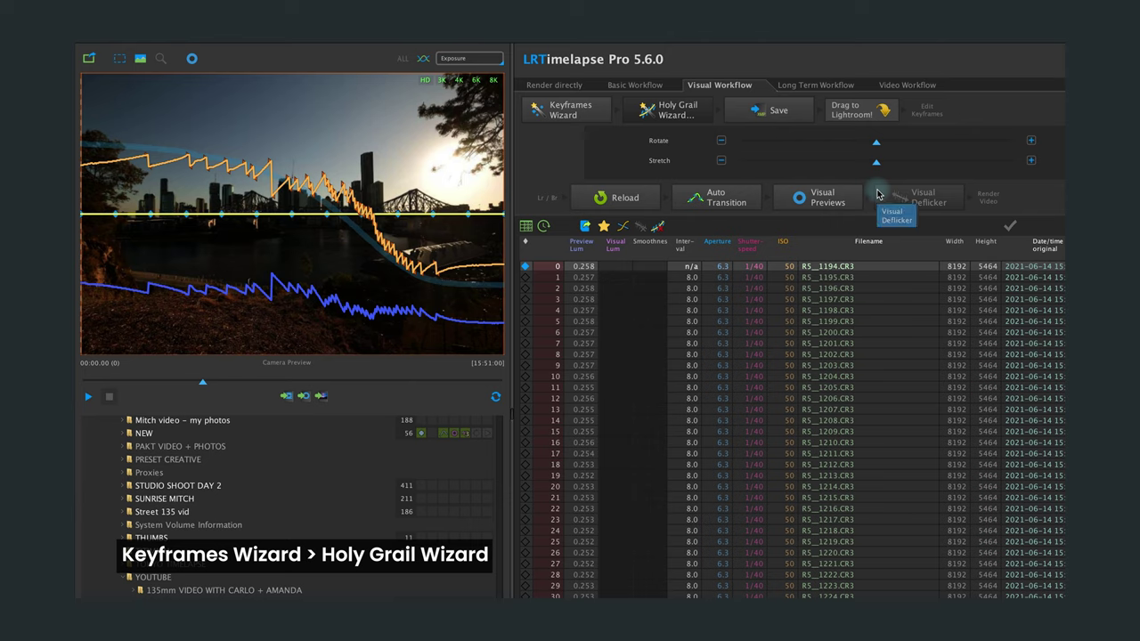
pyautogui.moveTo(878, 147)
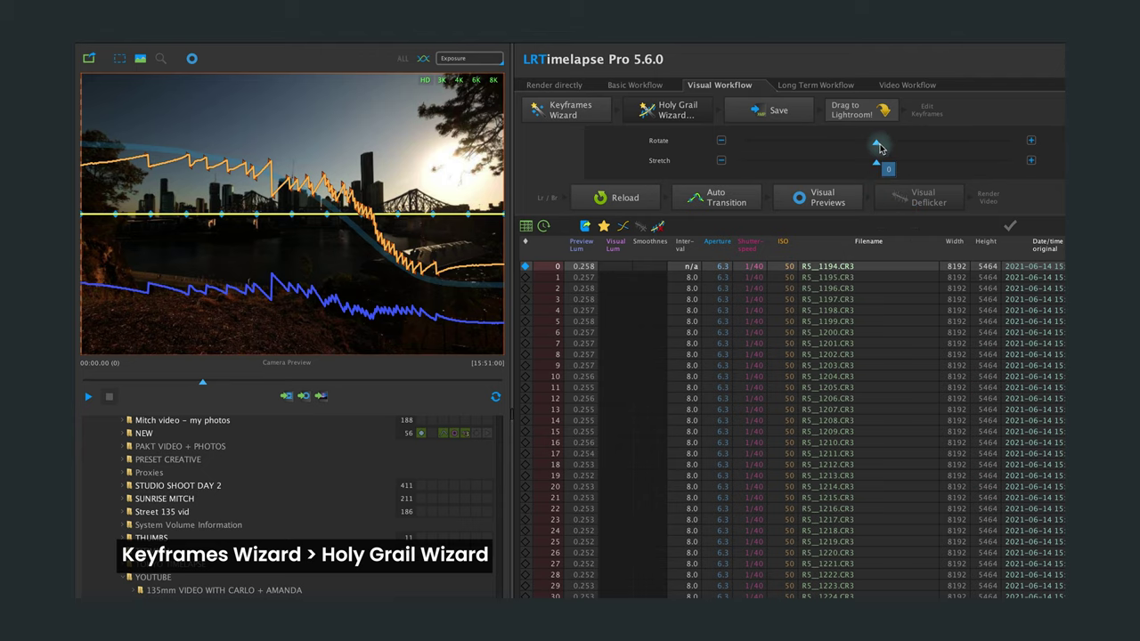
pyautogui.moveTo(878, 147); pyautogui.dragTo(850, 164)
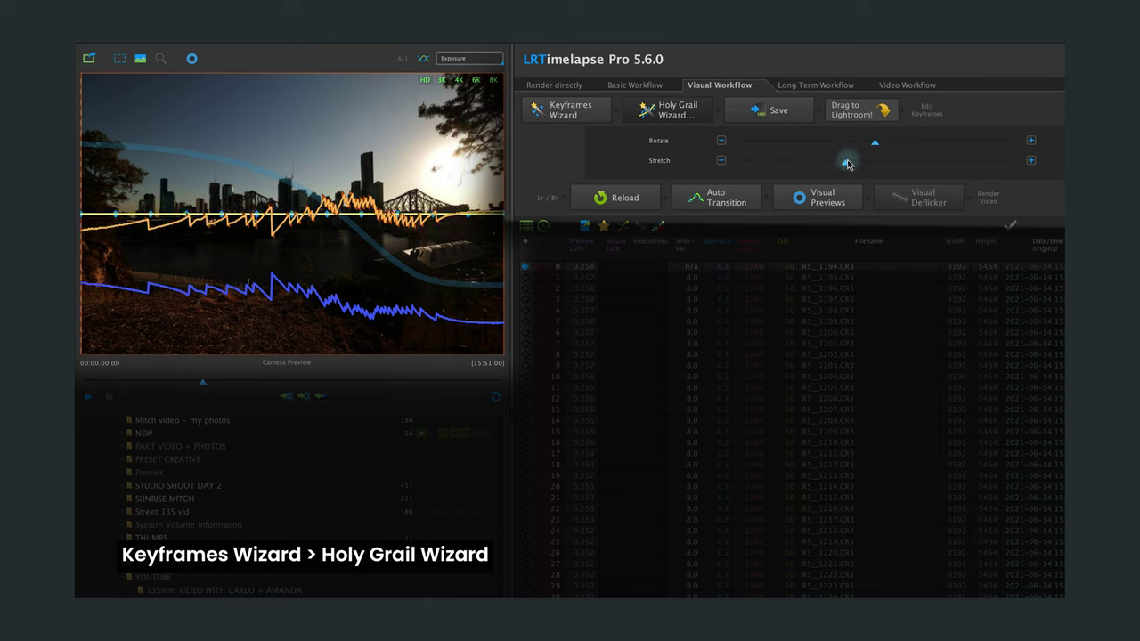
pyautogui.moveTo(877, 148); pyautogui.dragTo(874, 149)
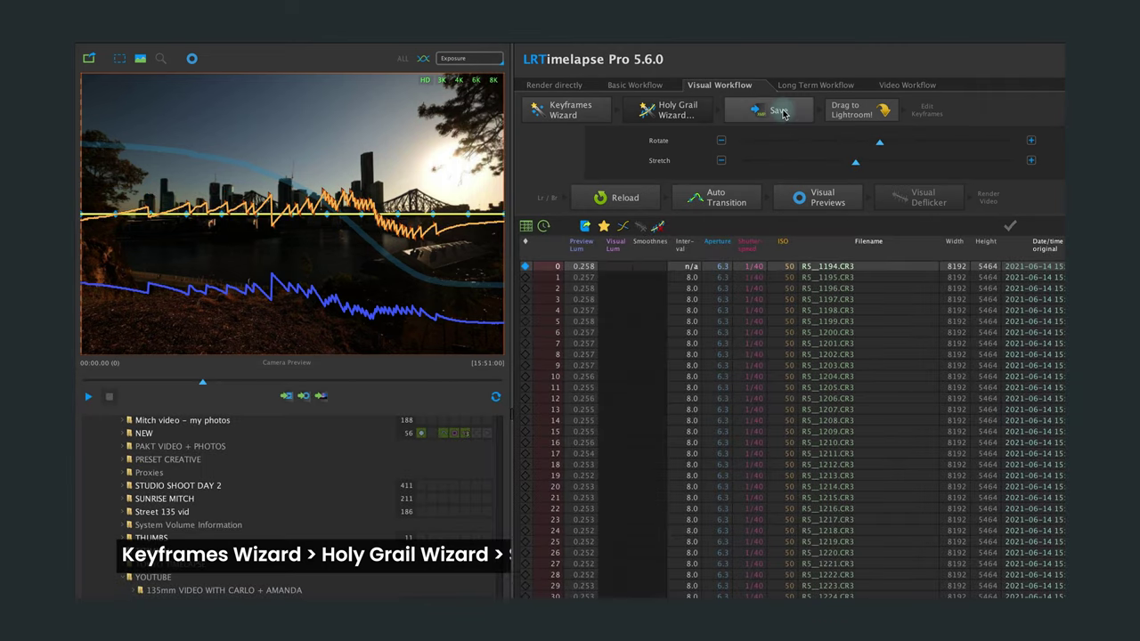
# Save the keyframe and Holy Grail corrections to the sequence's image files.
pyautogui.click(779, 110)
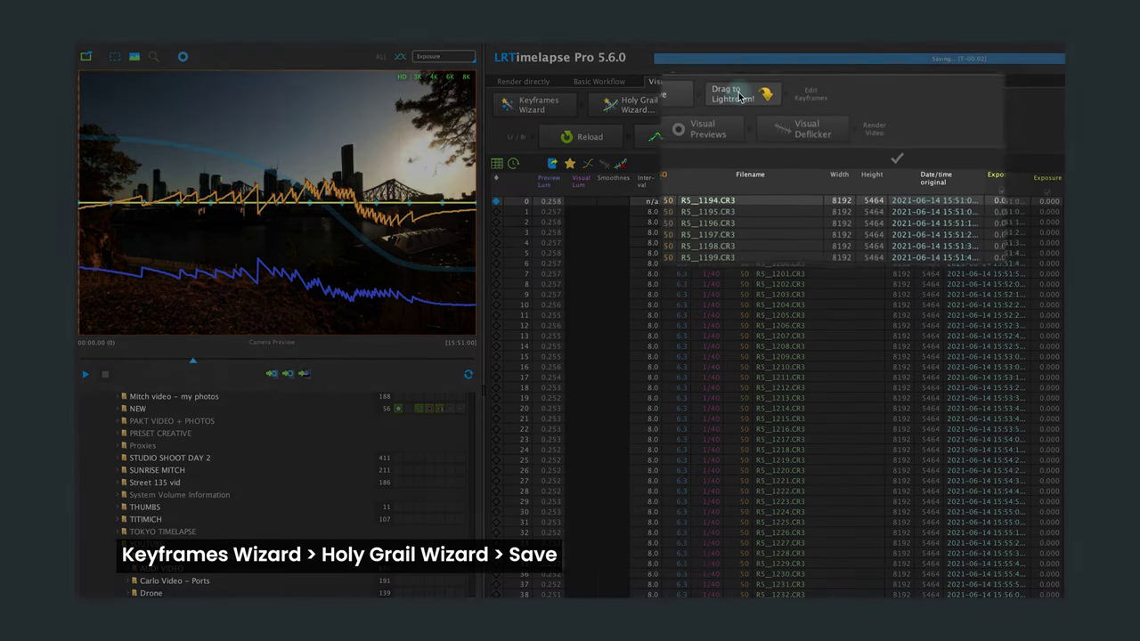
pyautogui.moveTo(804, 105)
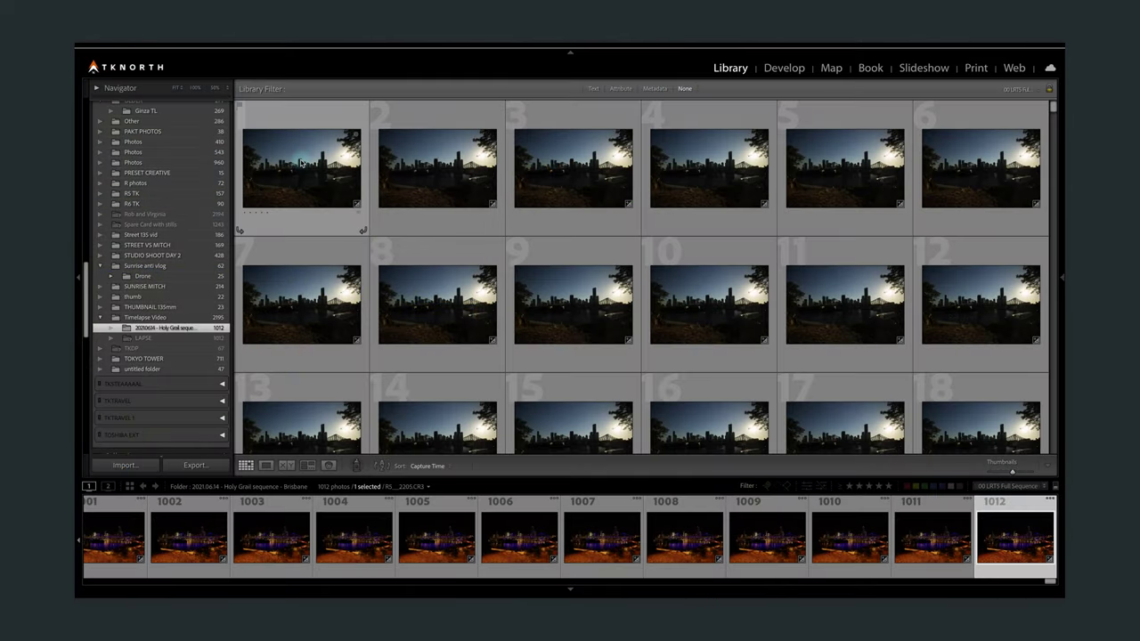
# Select all photos of the sequence, from photo 1 through photo 1012.
pyautogui.click(302, 163)
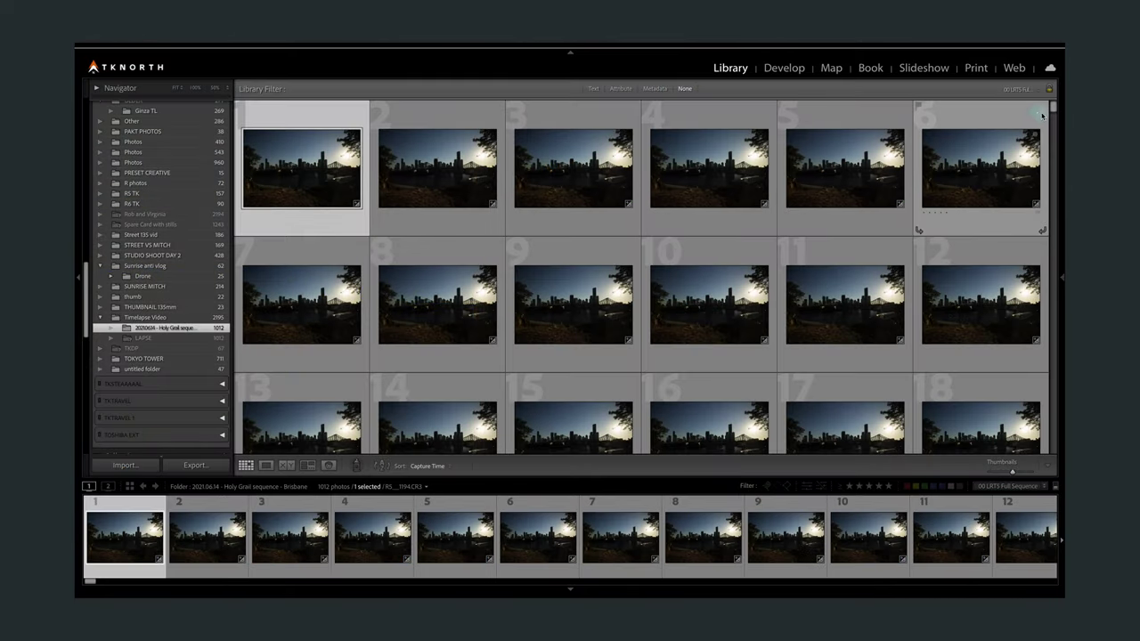
pyautogui.moveTo(1062, 187); pyautogui.dragTo(1062, 470)
pyautogui.keyDown('shift'); pyautogui.click(753, 412); pyautogui.keyUp('shift')
# Read metadata from files into the 1012 photos, then reduce the selection to the first.
pyautogui.rightClick(718, 404)
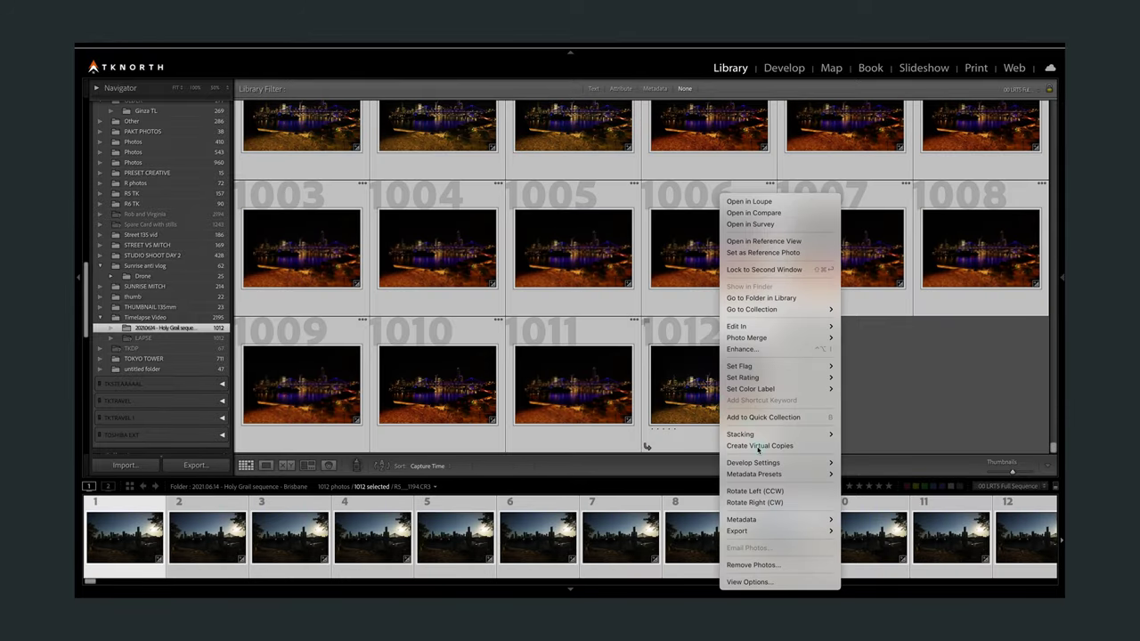
pyautogui.moveTo(784, 520)
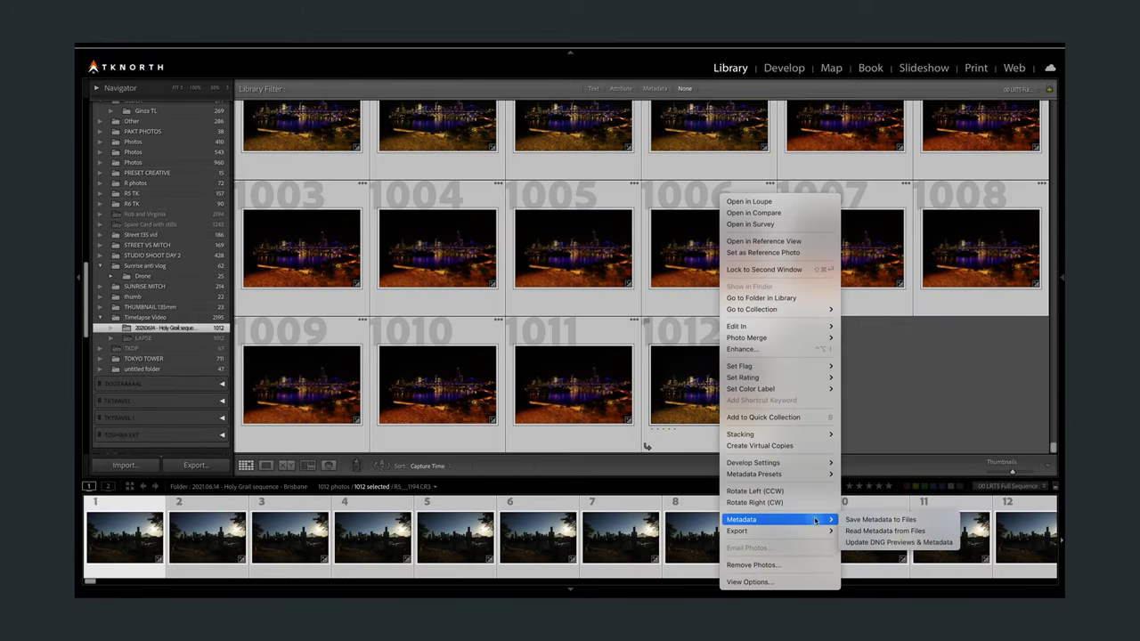
pyautogui.click(883, 532)
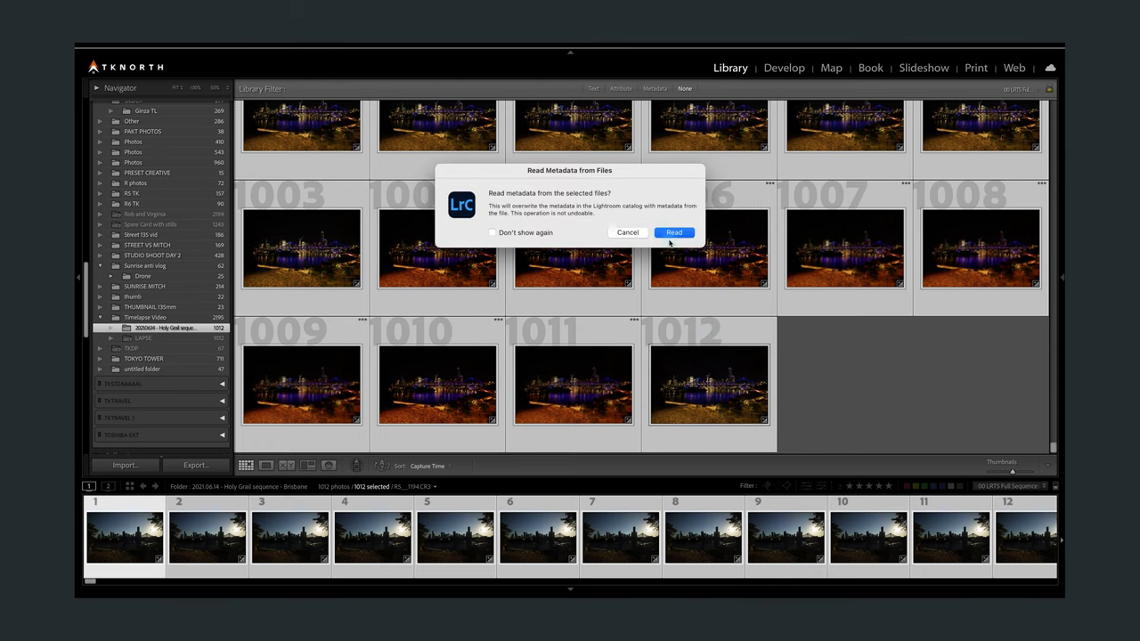
pyautogui.click(663, 233)
pyautogui.scroll(5, 638, 288)
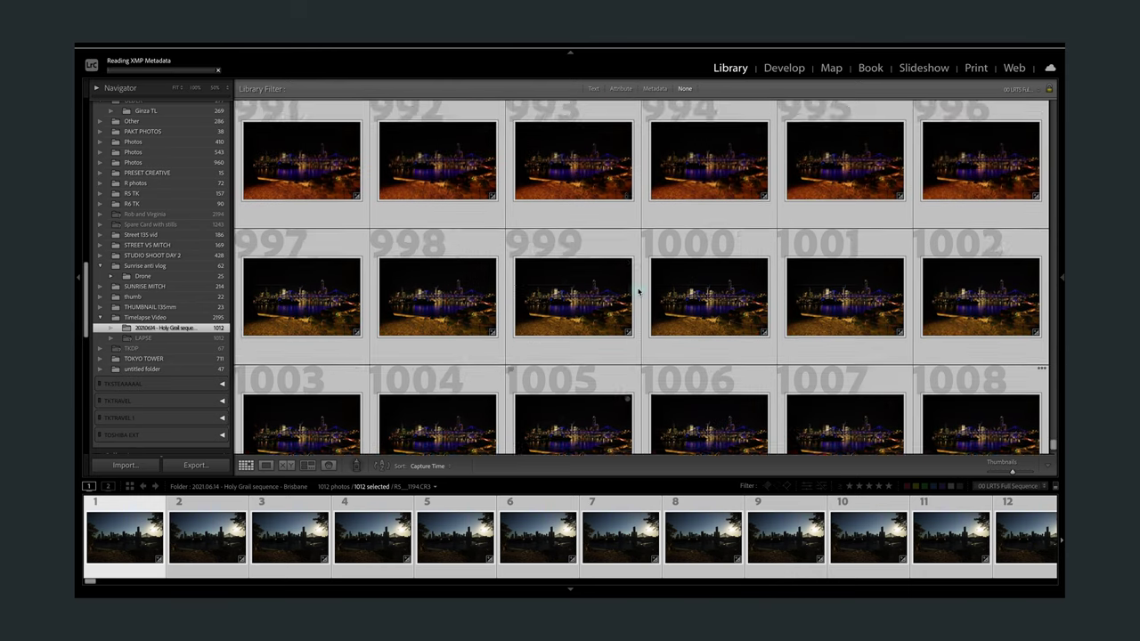
pyautogui.scroll(20, 638, 288)
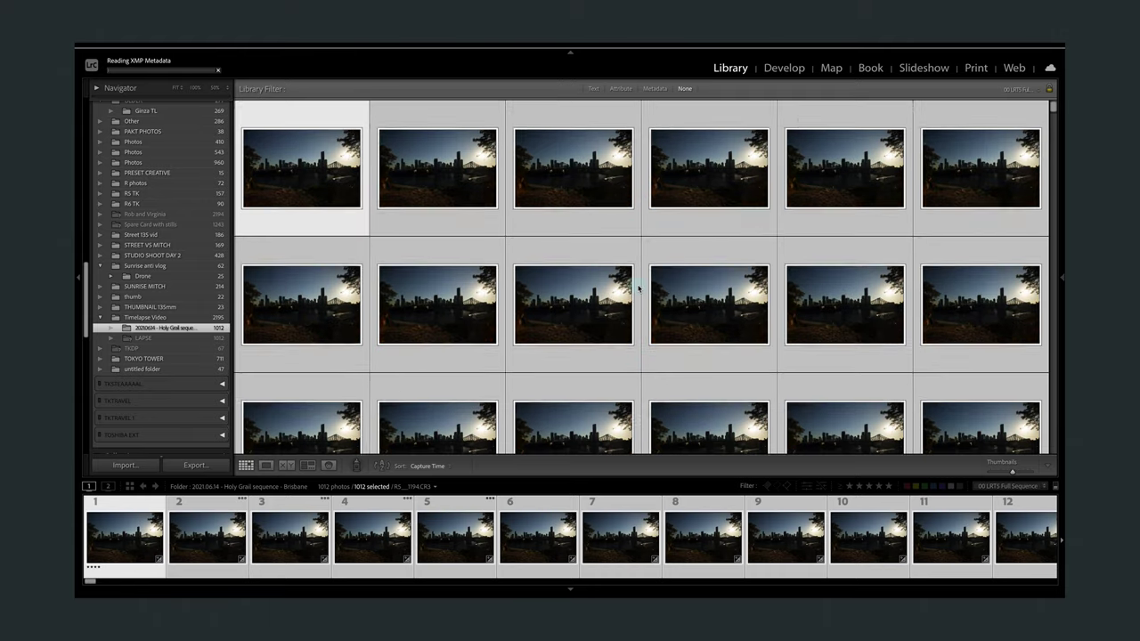
pyautogui.hotkey('ctrl', 'shift', 'd')
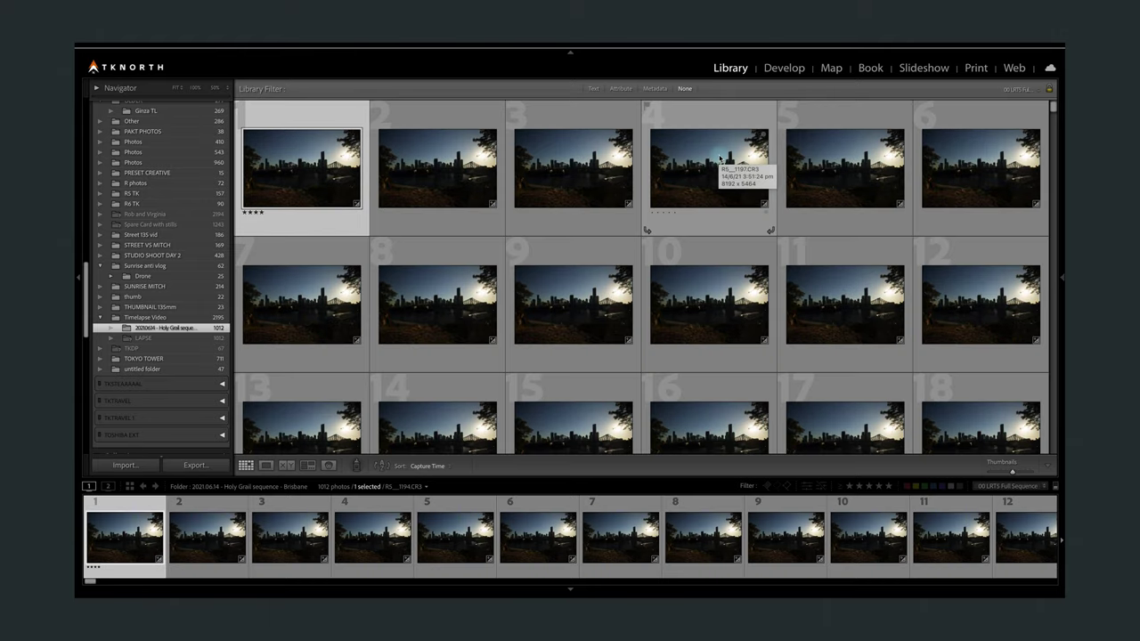
pyautogui.click(789, 69)
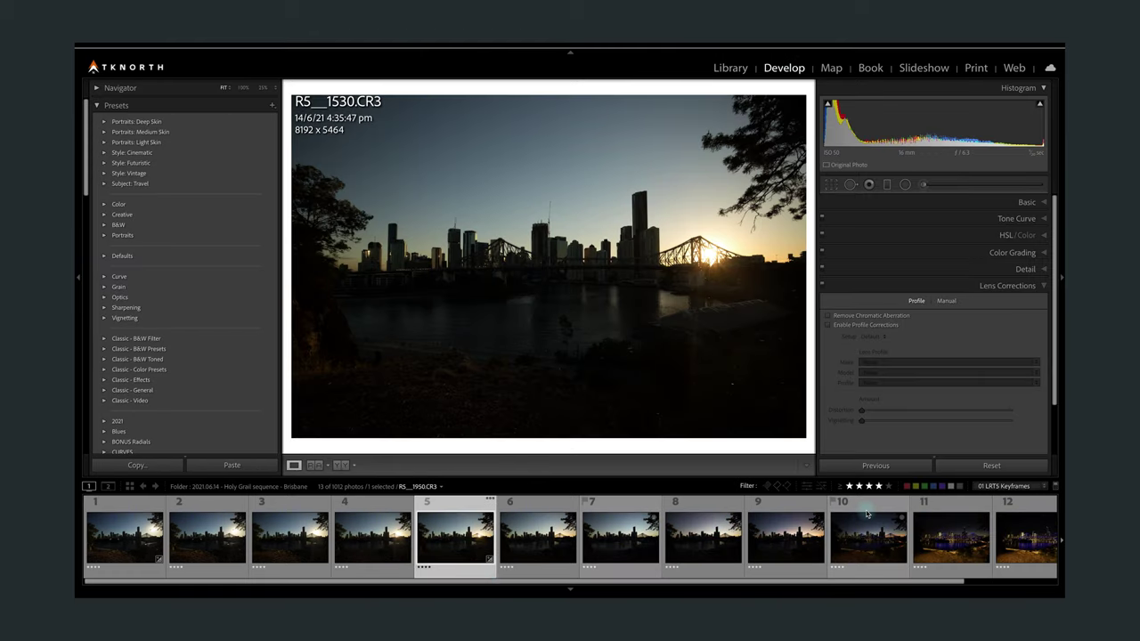
pyautogui.click(979, 486)
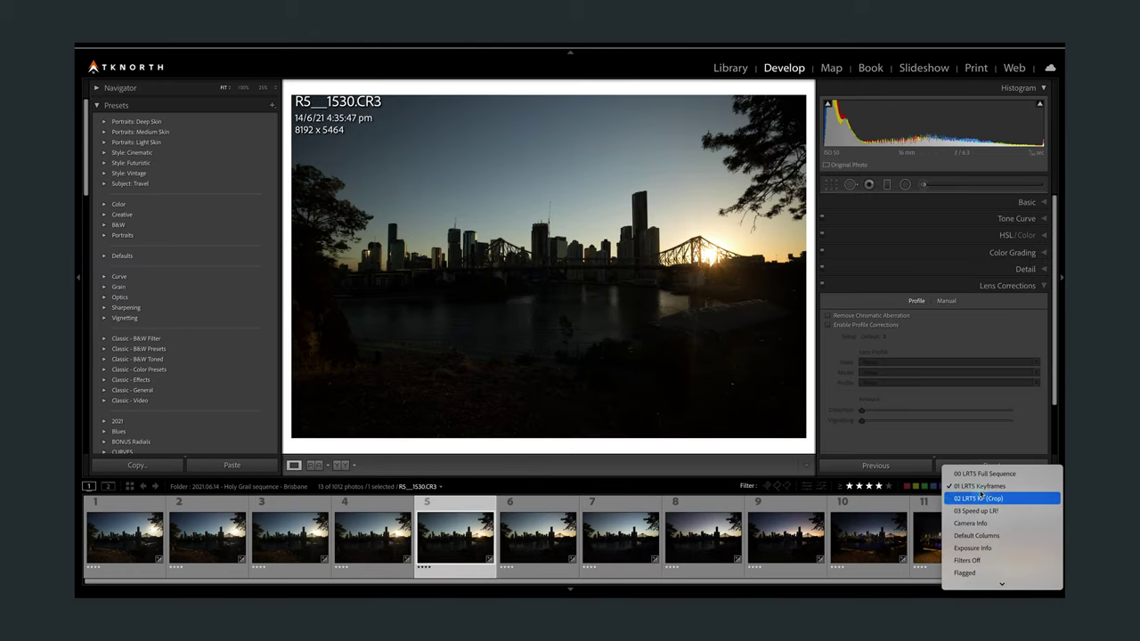
pyautogui.click(1003, 489)
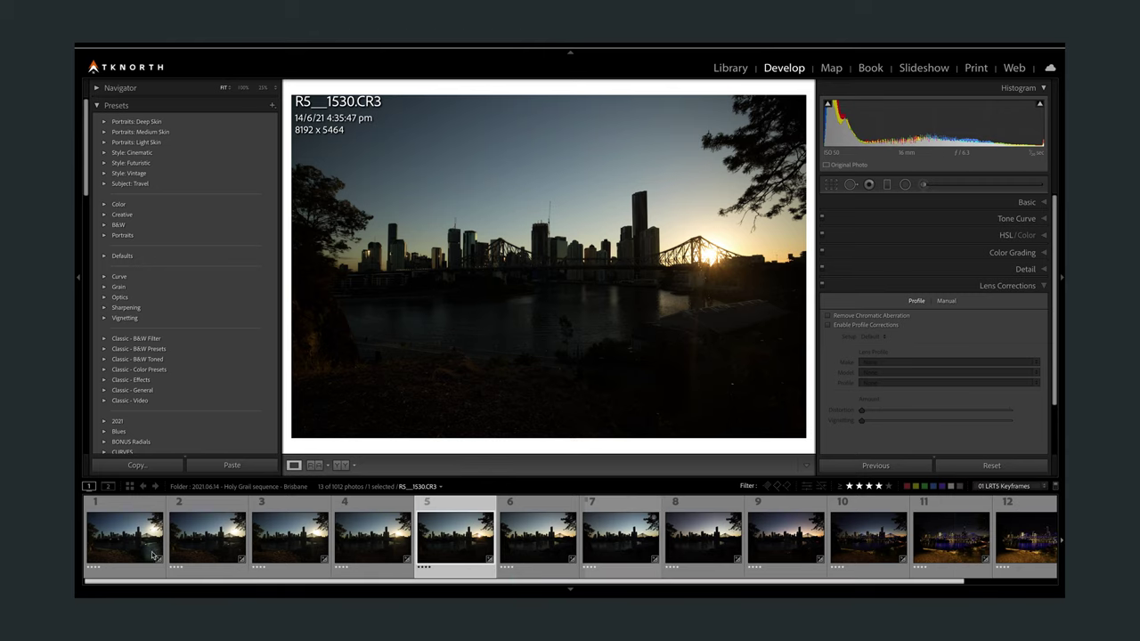
pyautogui.moveTo(504, 583)
pyautogui.mouseDown()
pyautogui.moveTo(778, 577)
pyautogui.moveTo(505, 584)
pyautogui.mouseUp()
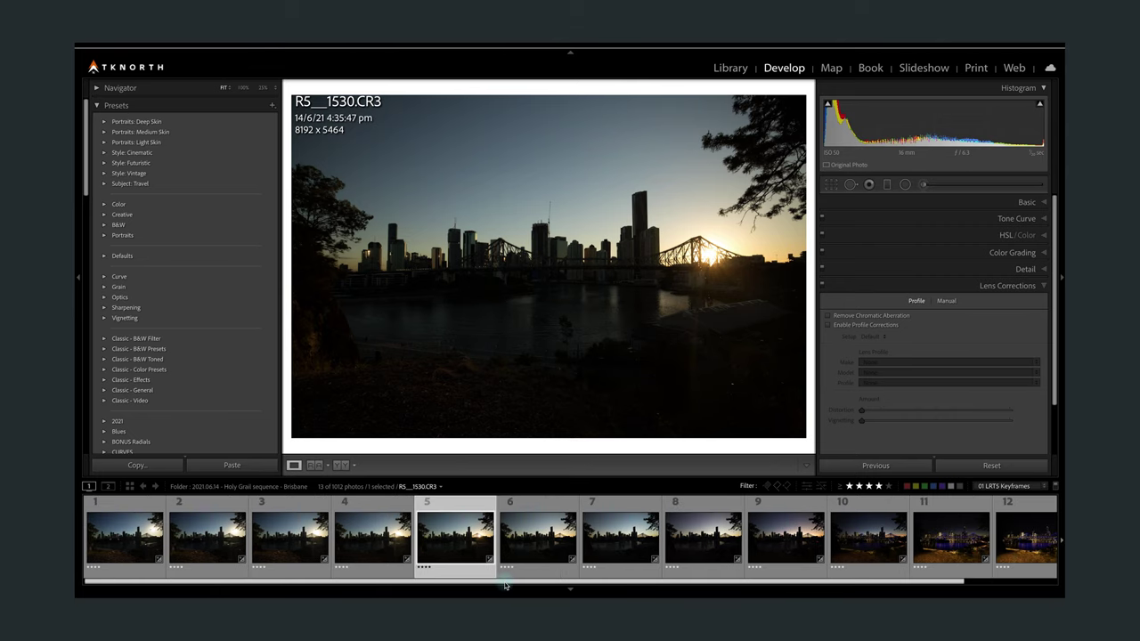
# Select keyframe RS__1194.CR3, collapse the left panel, and enable Remove Chromatic Aberration.
pyautogui.click(125, 537)
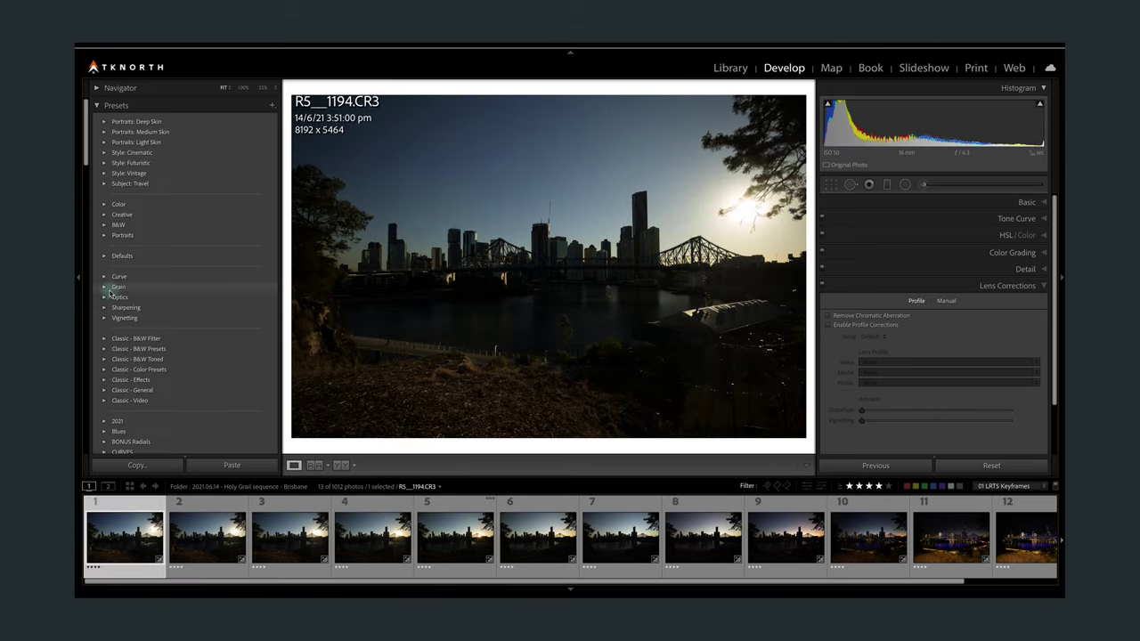
pyautogui.click(78, 280)
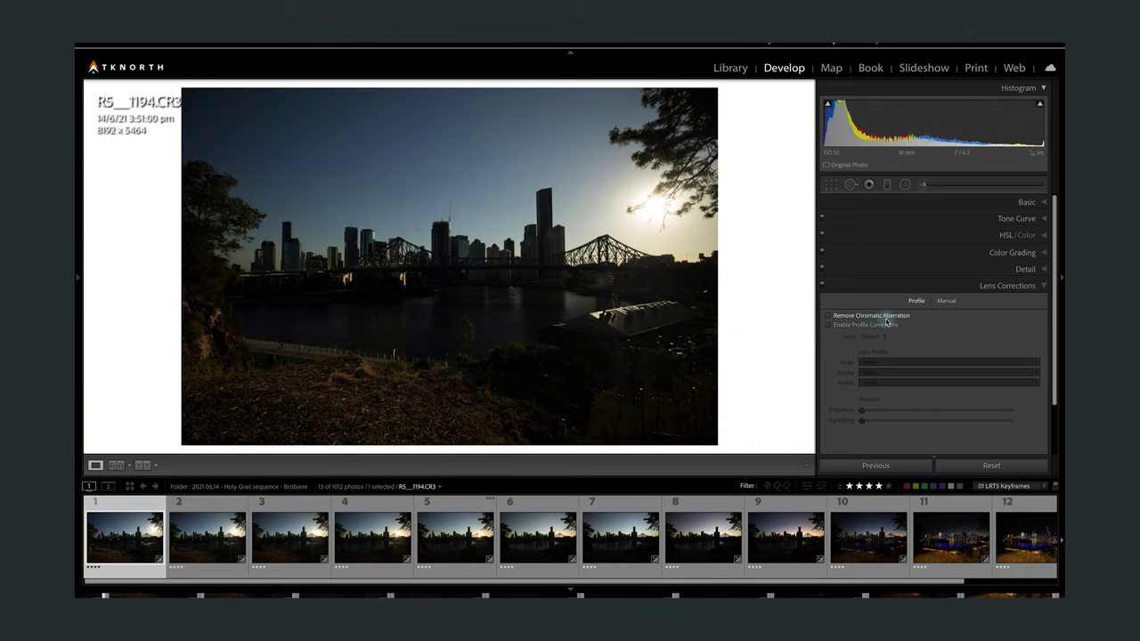
pyautogui.click(828, 316)
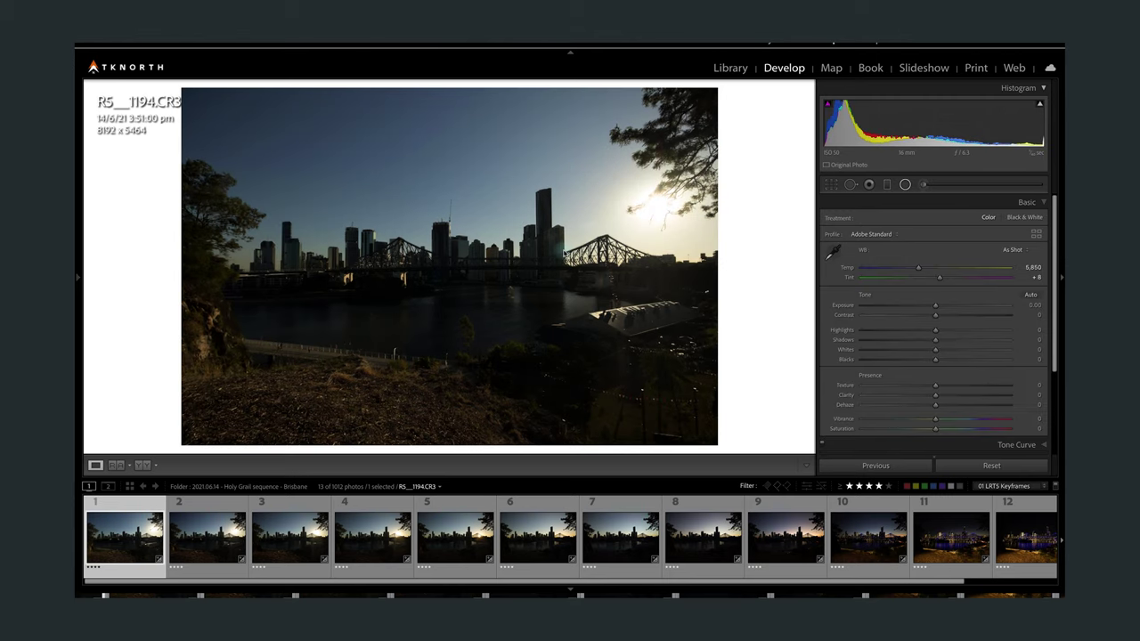
# On RS__1194.CR3, add a radial mask around the sun and a graduated mask across the skyline.
pyautogui.press('m')
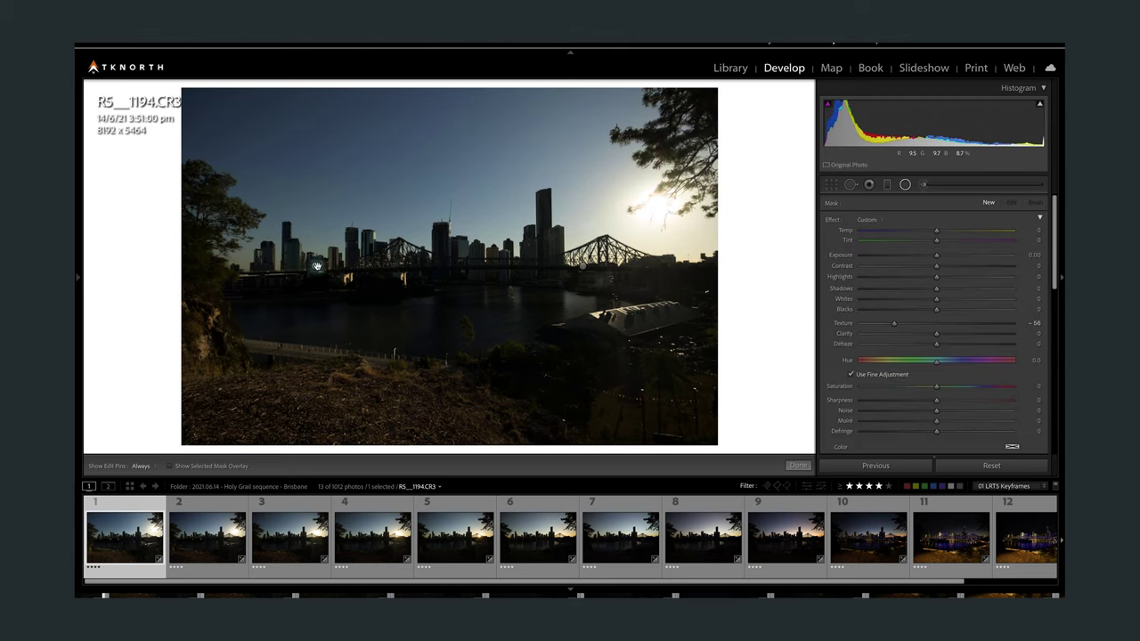
pyautogui.moveTo(319, 266); pyautogui.dragTo(704, 223)
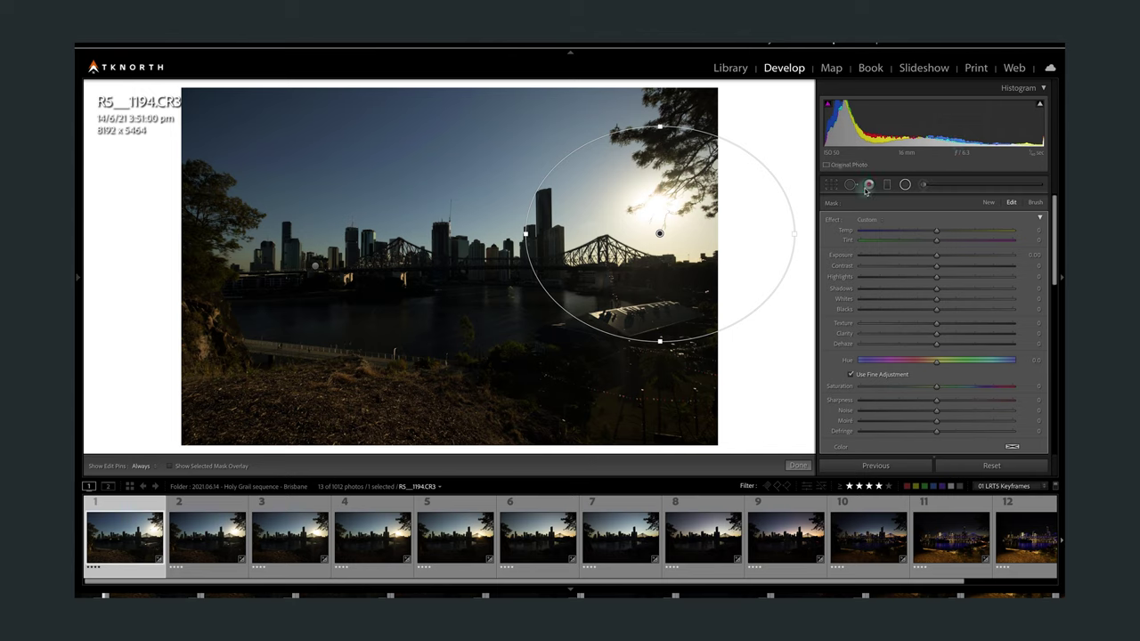
pyautogui.click(888, 184)
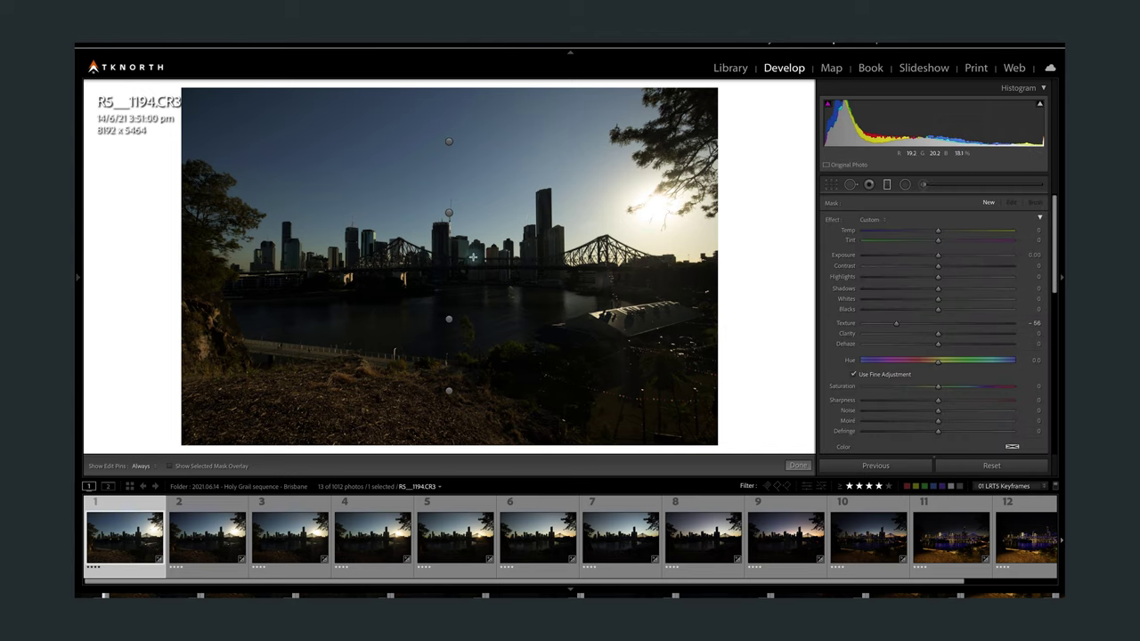
pyautogui.moveTo(450, 210); pyautogui.dragTo(445, 290)
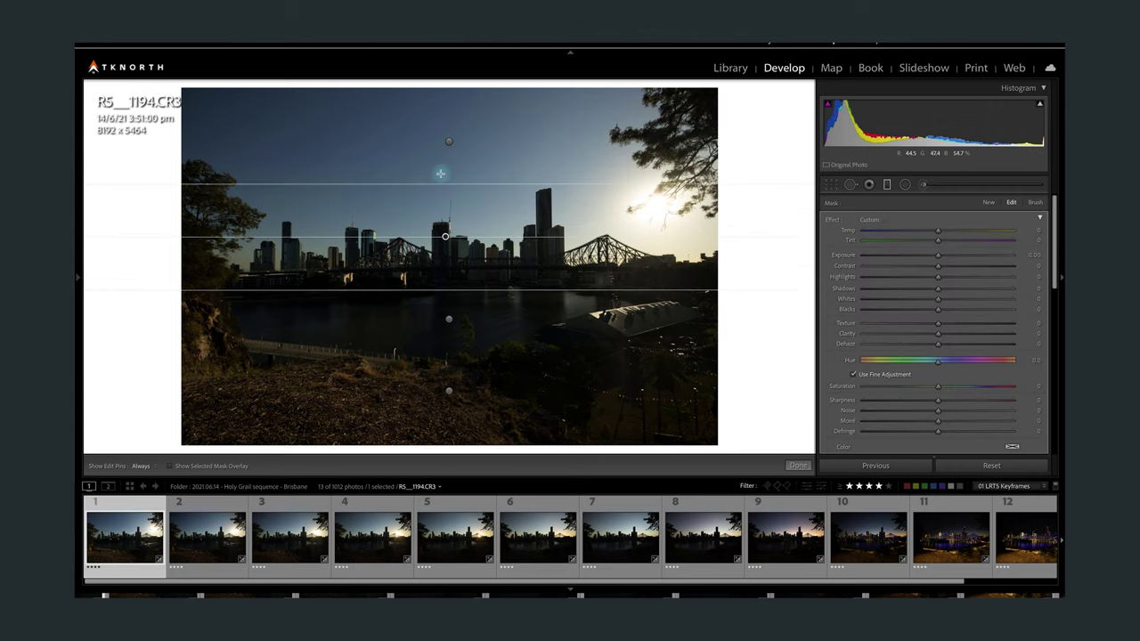
pyautogui.moveTo(443, 143); pyautogui.dragTo(450, 175)
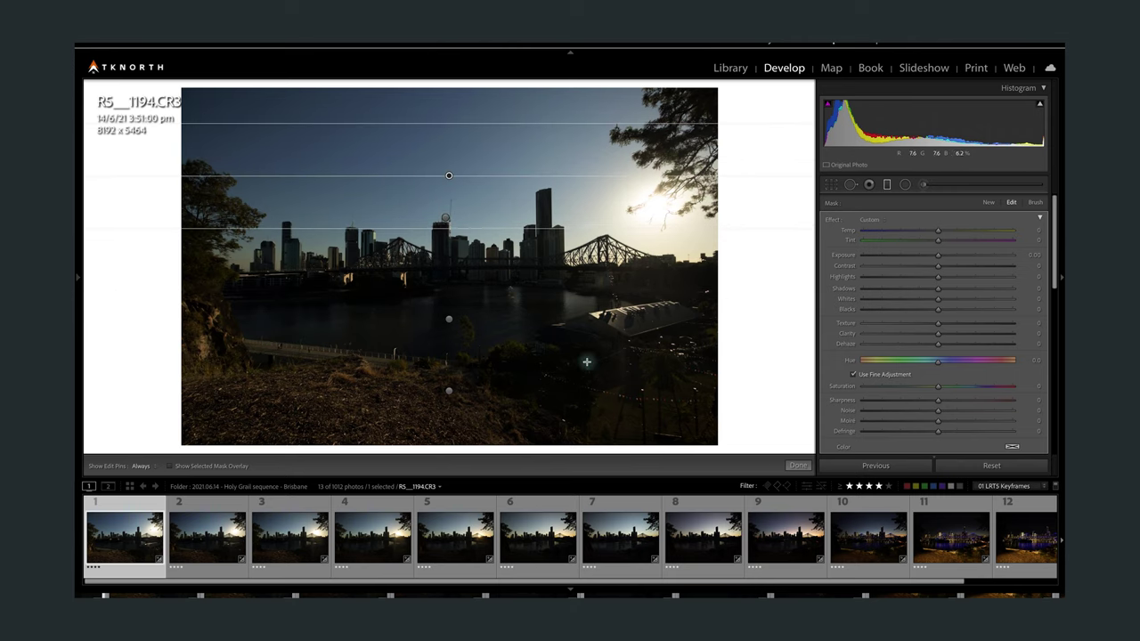
pyautogui.click(795, 466)
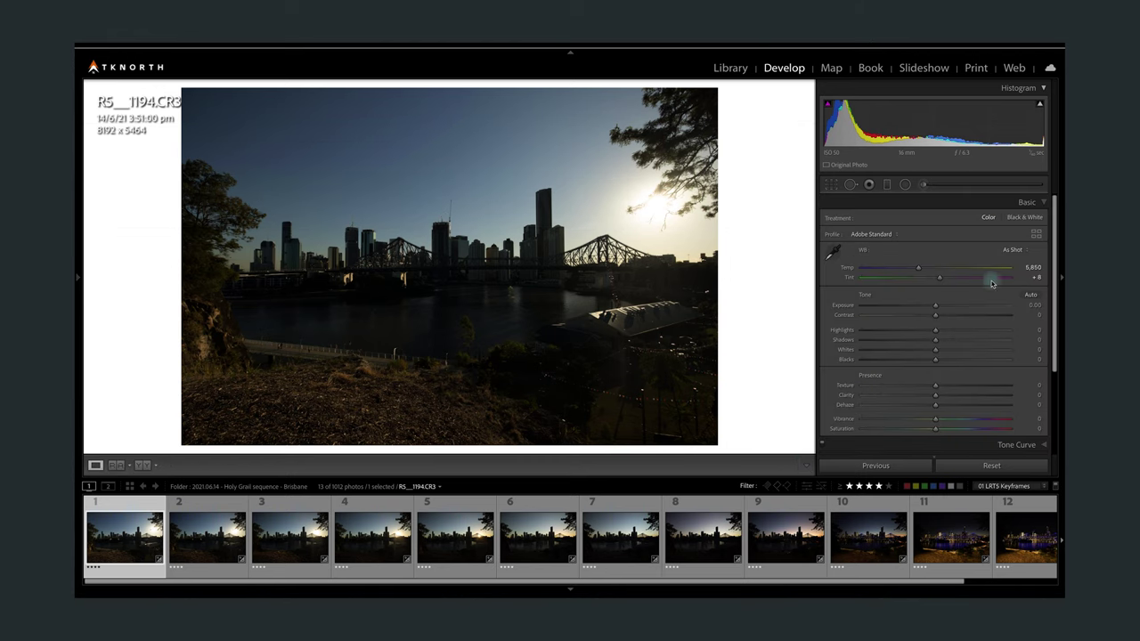
# Auto-tone the keyframe, ease back shadows and whites, and lift the upper tone curve.
pyautogui.click(1032, 297)
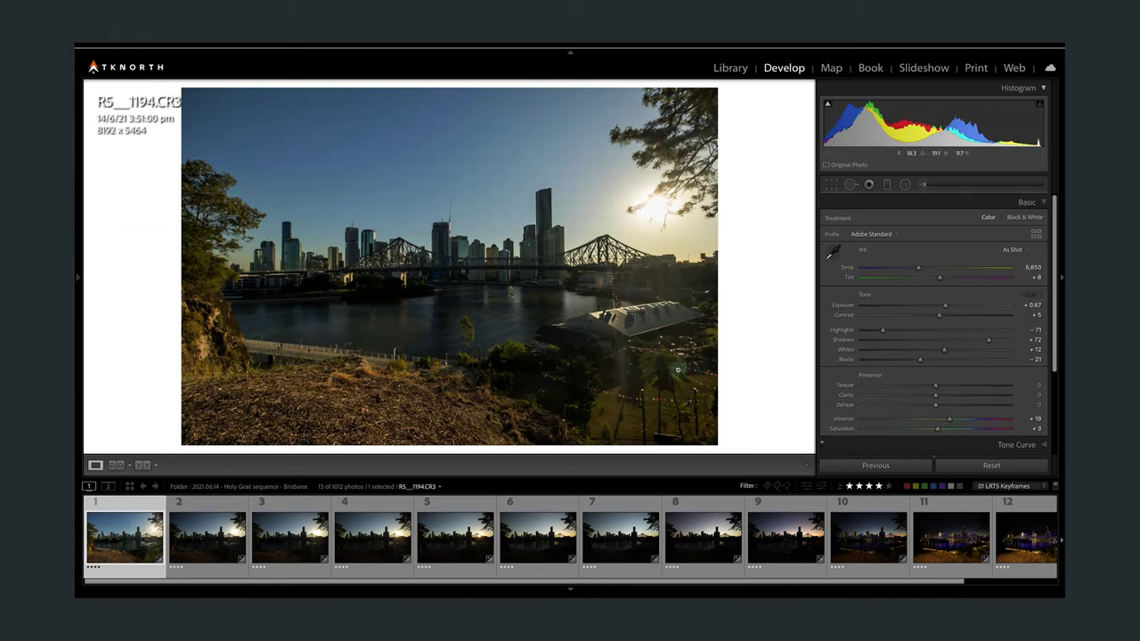
pyautogui.moveTo(987, 340); pyautogui.dragTo(903, 301)
pyautogui.scroll(-1, 960, 397)
pyautogui.click(960, 423)
pyautogui.moveTo(958, 248); pyautogui.dragTo(1014, 220)
# Shift the calibration primary hues: blue to -20, green up, red adjusted.
pyautogui.hotkey('ctrl', '9')
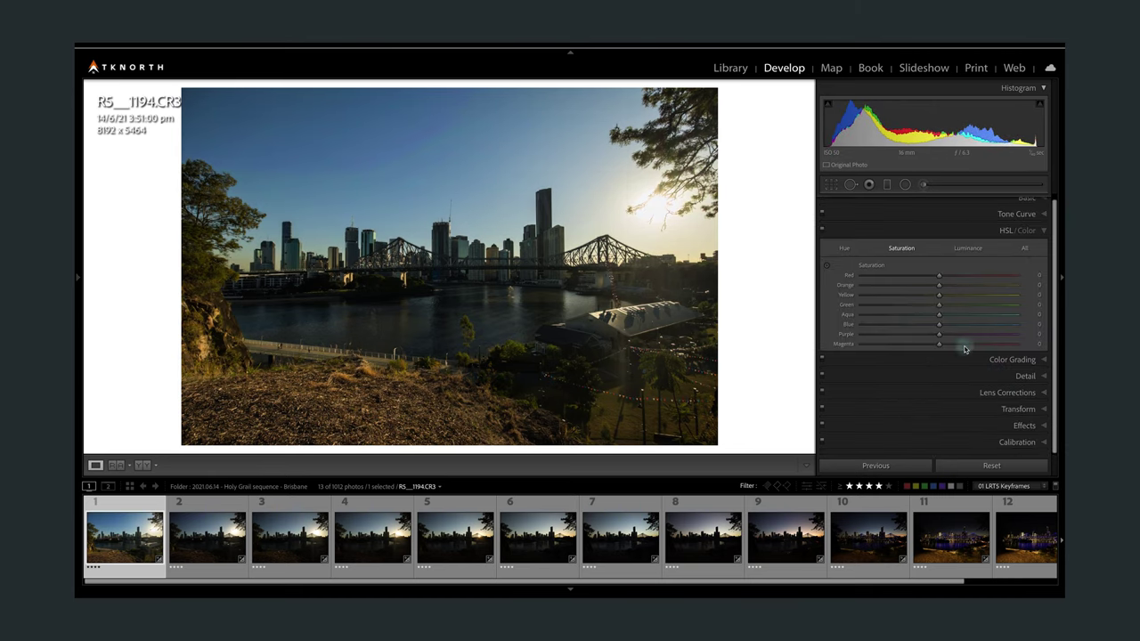
pyautogui.moveTo(936, 437); pyautogui.dragTo(916, 439)
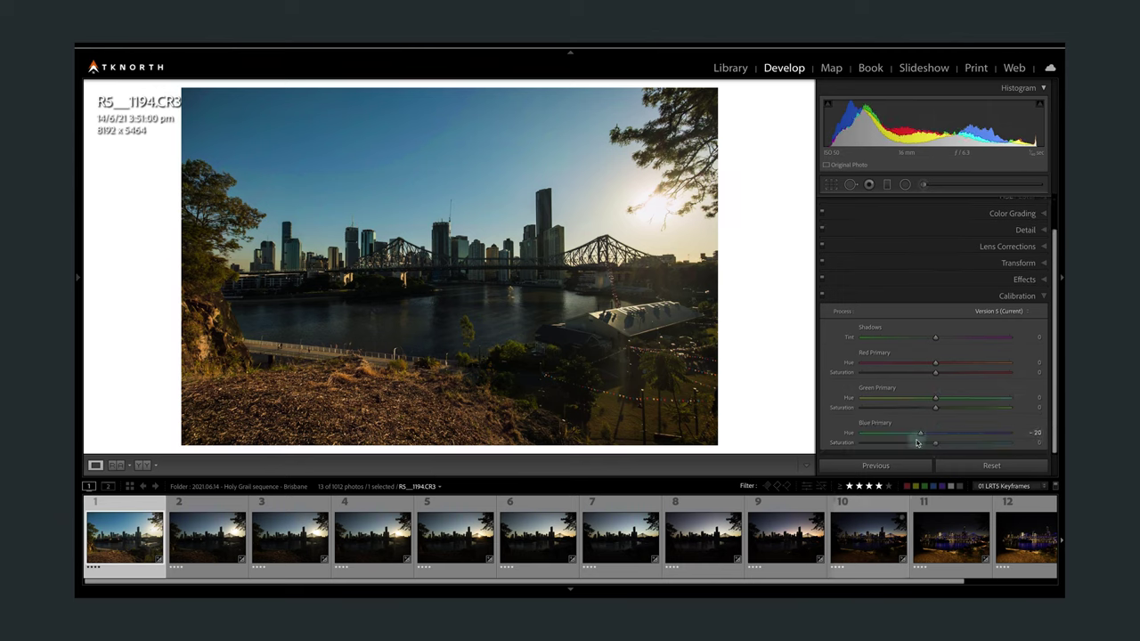
pyautogui.moveTo(938, 396); pyautogui.dragTo(963, 398)
pyautogui.moveTo(936, 363); pyautogui.dragTo(947, 362)
pyautogui.hotkey('ctrl', '3')
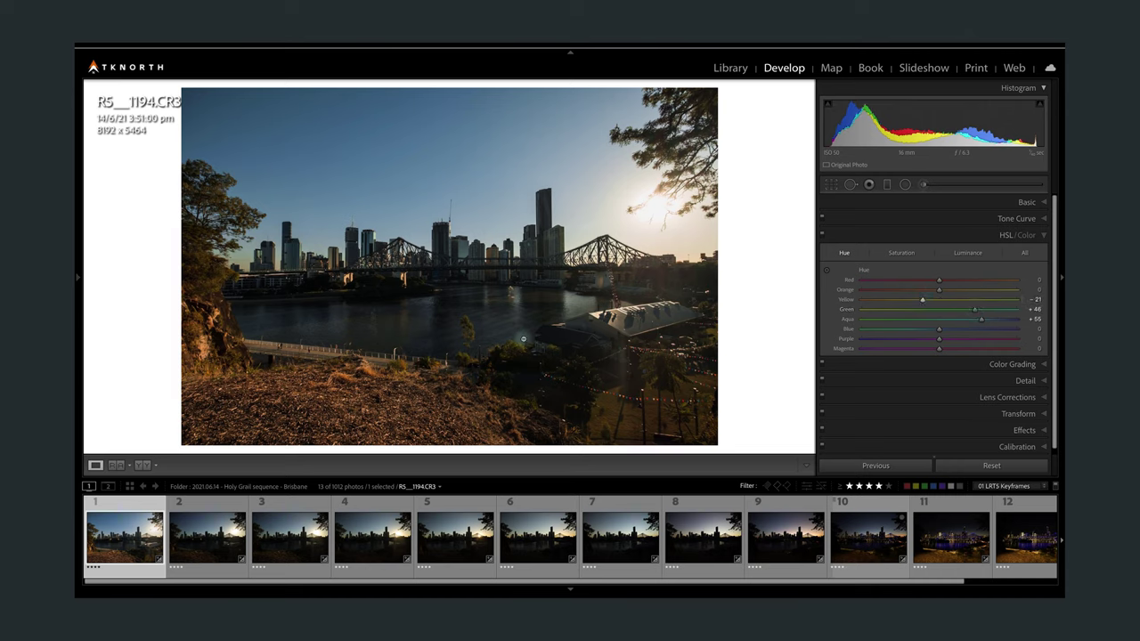
# Add a brightening graduated sky mask and an elliptical sun mask with higher exposure and less texture.
pyautogui.press('m')
pyautogui.moveTo(446, 290); pyautogui.dragTo(445, 114)
pyautogui.moveTo(936, 255); pyautogui.dragTo(947, 255)
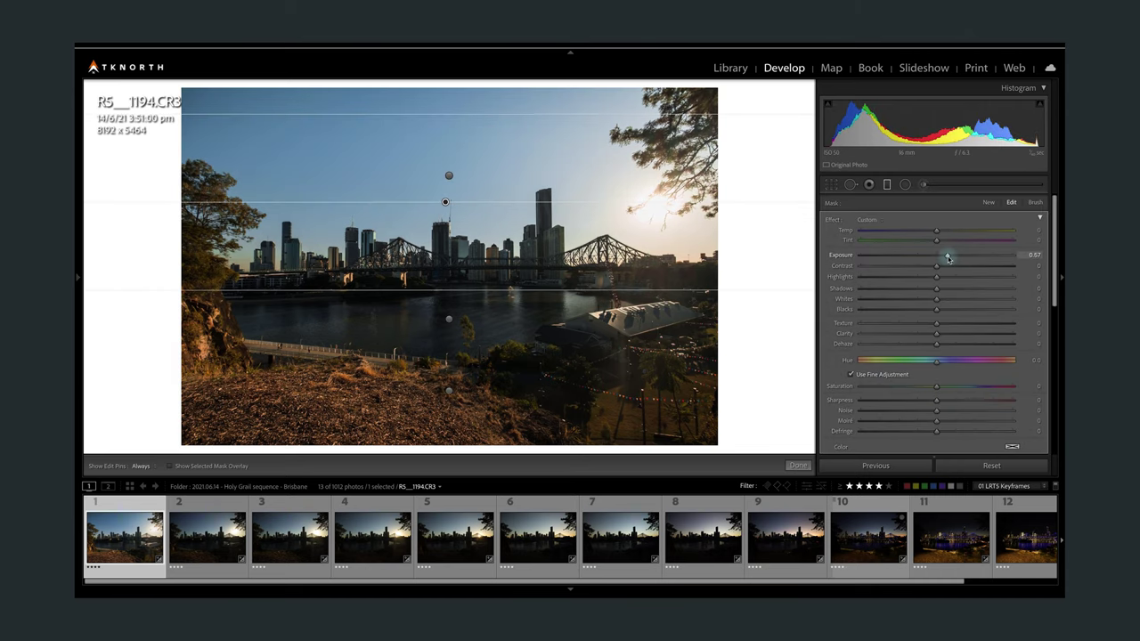
pyautogui.hotkey('shift', 'm')
pyautogui.moveTo(660, 234); pyautogui.dragTo(753, 225)
pyautogui.moveTo(938, 255); pyautogui.dragTo(943, 254)
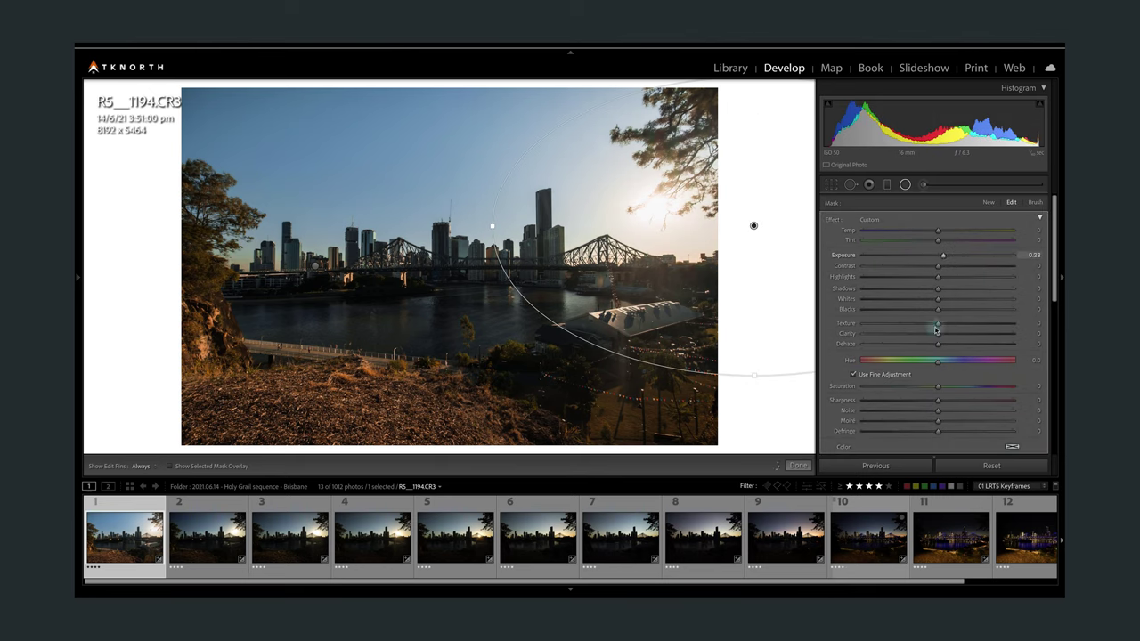
pyautogui.moveTo(934, 323); pyautogui.dragTo(931, 324)
pyautogui.moveTo(938, 333); pyautogui.dragTo(933, 337)
pyautogui.hotkey('shift', 'm')
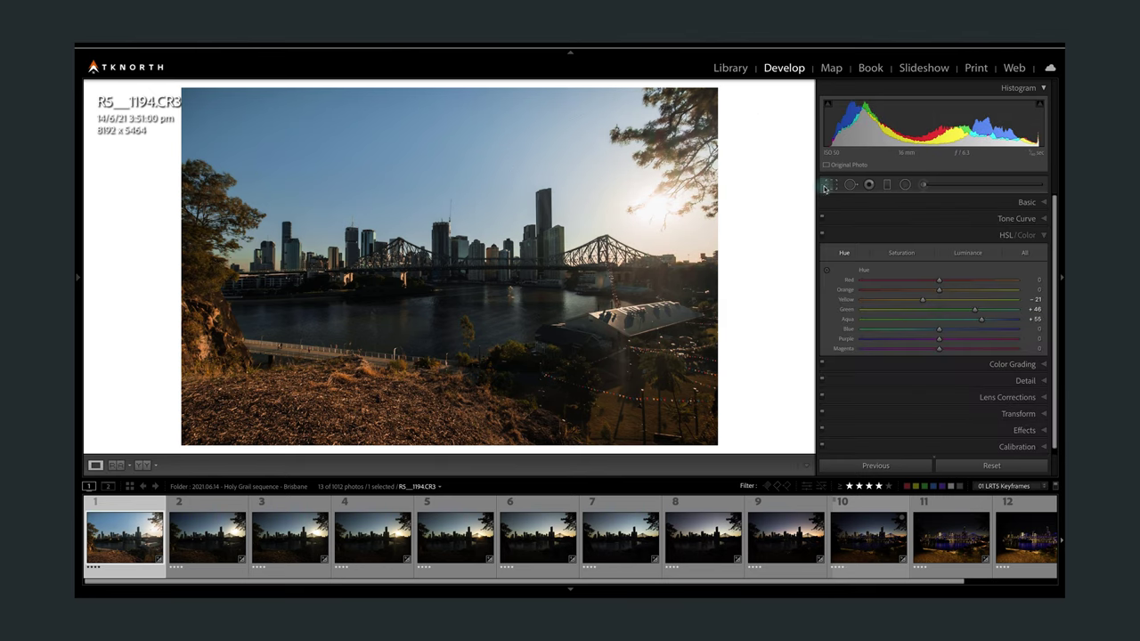
# Crop the keyframe slightly, shifting the photo down inside the frame.
pyautogui.click(830, 184)
pyautogui.moveTo(356, 267); pyautogui.dragTo(357, 285)
pyautogui.click(798, 465)
pyautogui.press('r')
pyautogui.press('r')
pyautogui.click(460, 294)
# Tweak vibrance and HSL saturation, then run LRTimelapse Sync Keyframes on all 13 keyframes.
pyautogui.click(1024, 205)
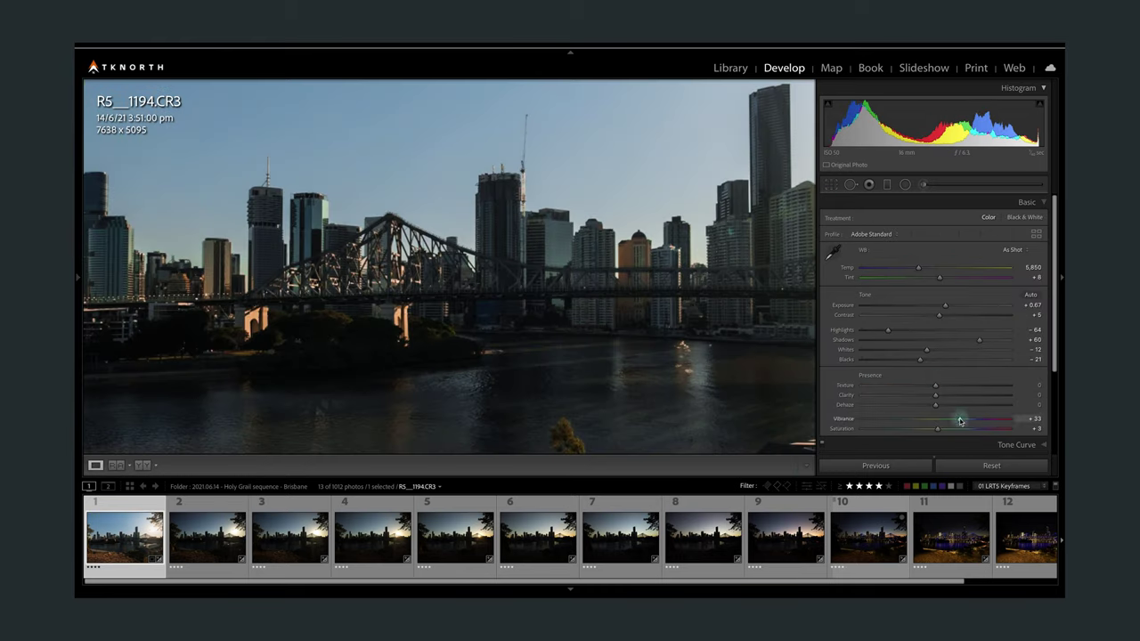
pyautogui.click(456, 184)
pyautogui.hotkey('ctrl', '3')
pyautogui.keyDown('shift'); pyautogui.click(1029, 542); pyautogui.keyUp('shift')
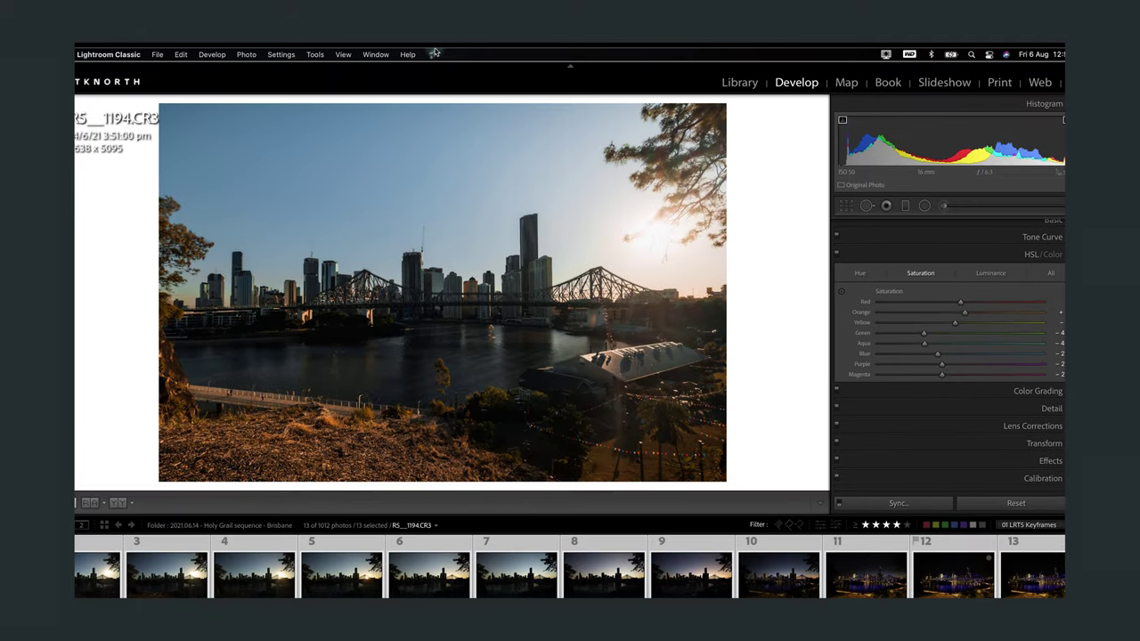
pyautogui.click(437, 43)
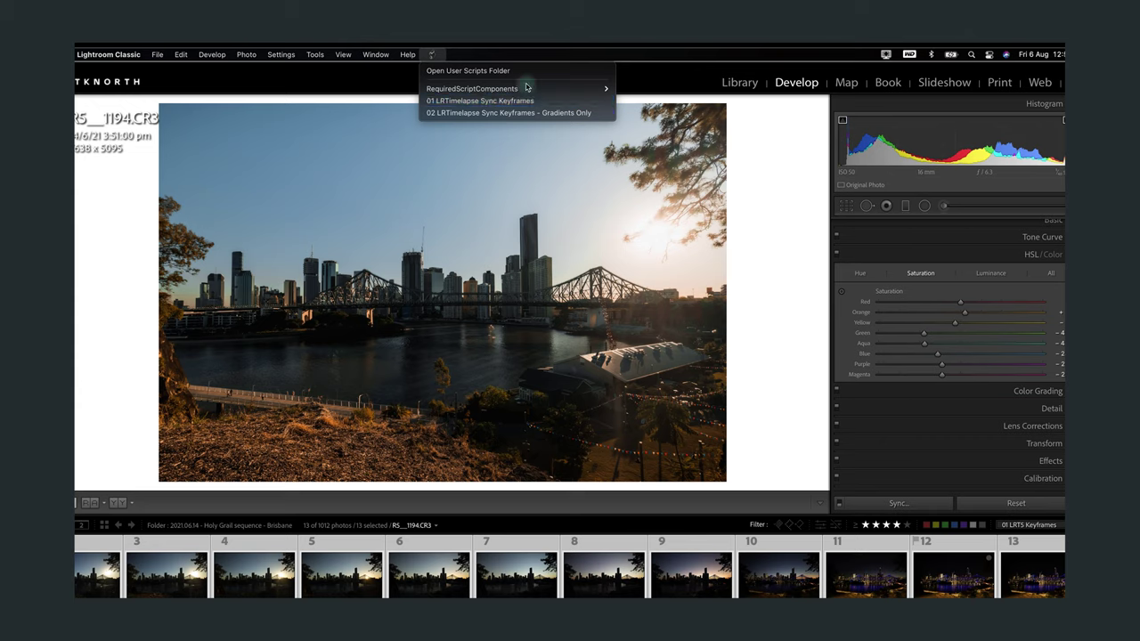
pyautogui.click(504, 101)
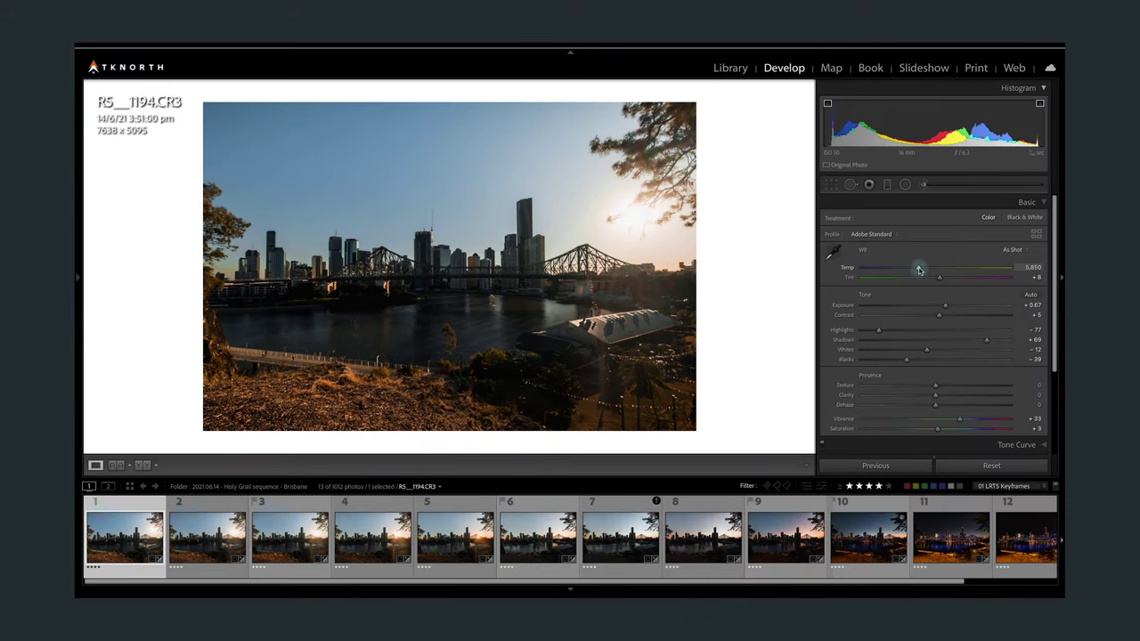
# Cool keyframe 1's white balance, sync settings to keyframes 2–6, then warm keyframe 6.
pyautogui.moveTo(909, 270); pyautogui.dragTo(908, 270)
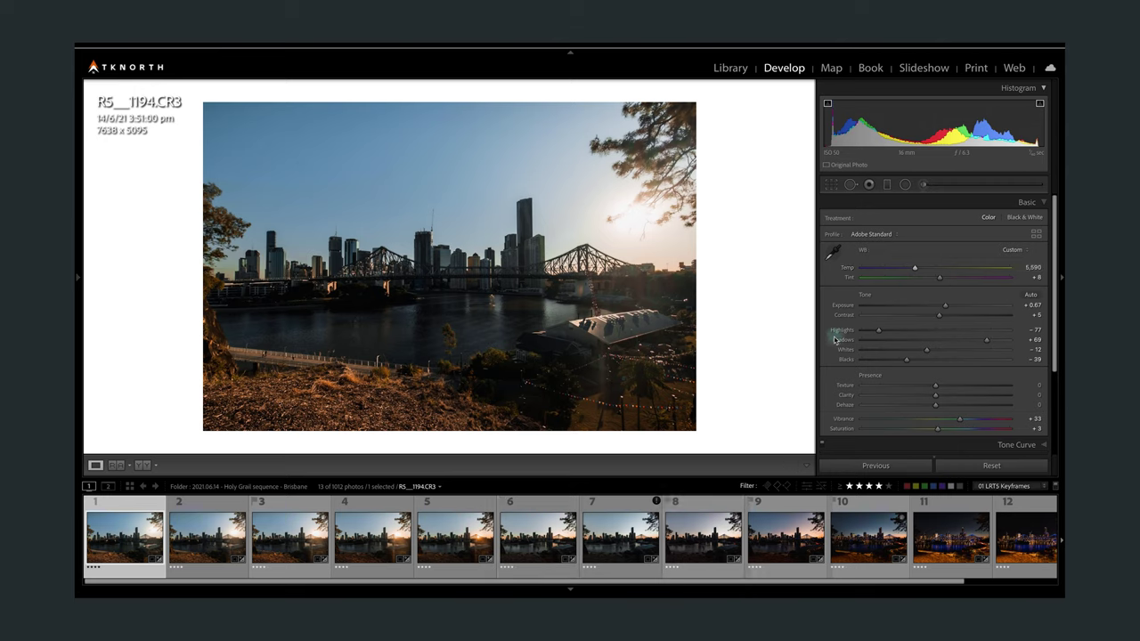
pyautogui.press('Right')
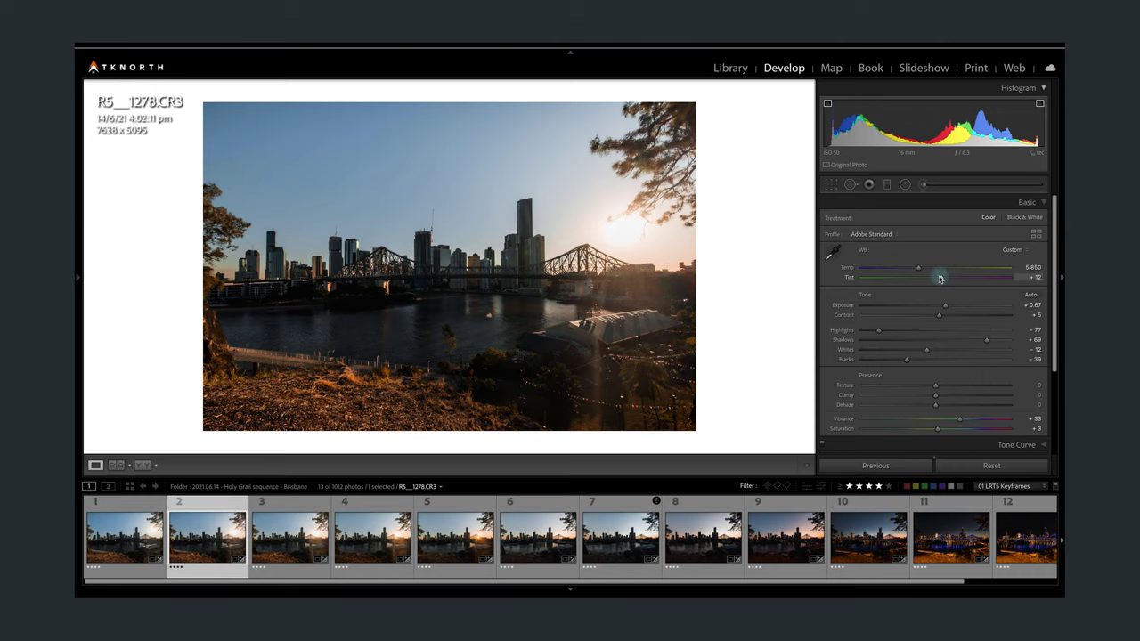
pyautogui.keyDown('shift'); pyautogui.click(530, 558); pyautogui.keyUp('shift')
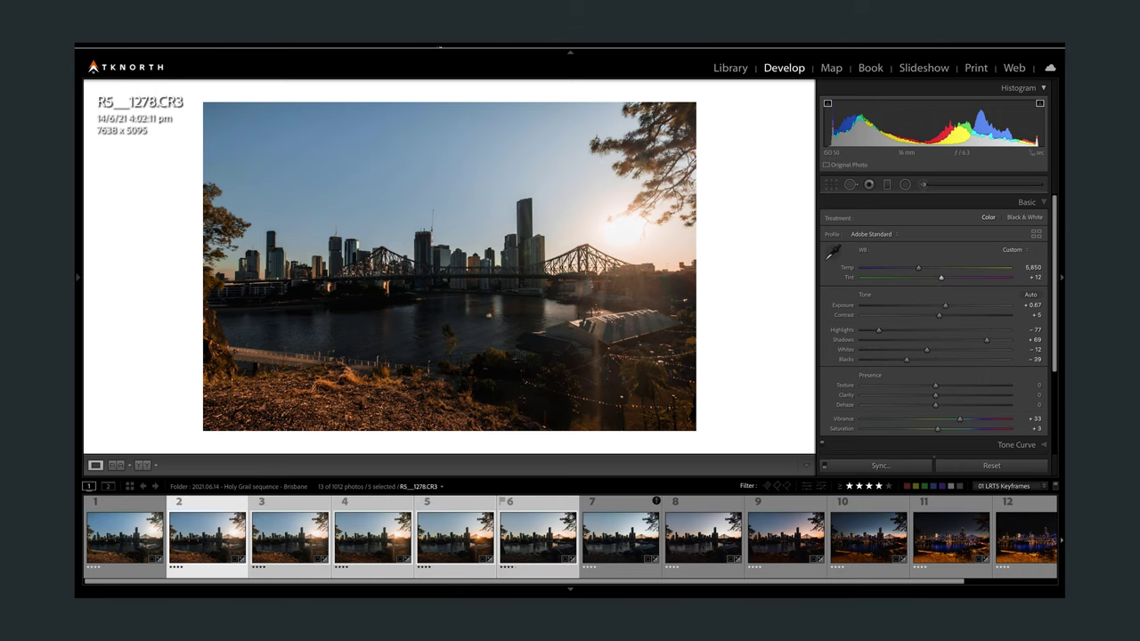
pyautogui.hotkey('ctrl', 'alt', 's')
pyautogui.click(530, 544)
pyautogui.moveTo(941, 277); pyautogui.dragTo(929, 272)
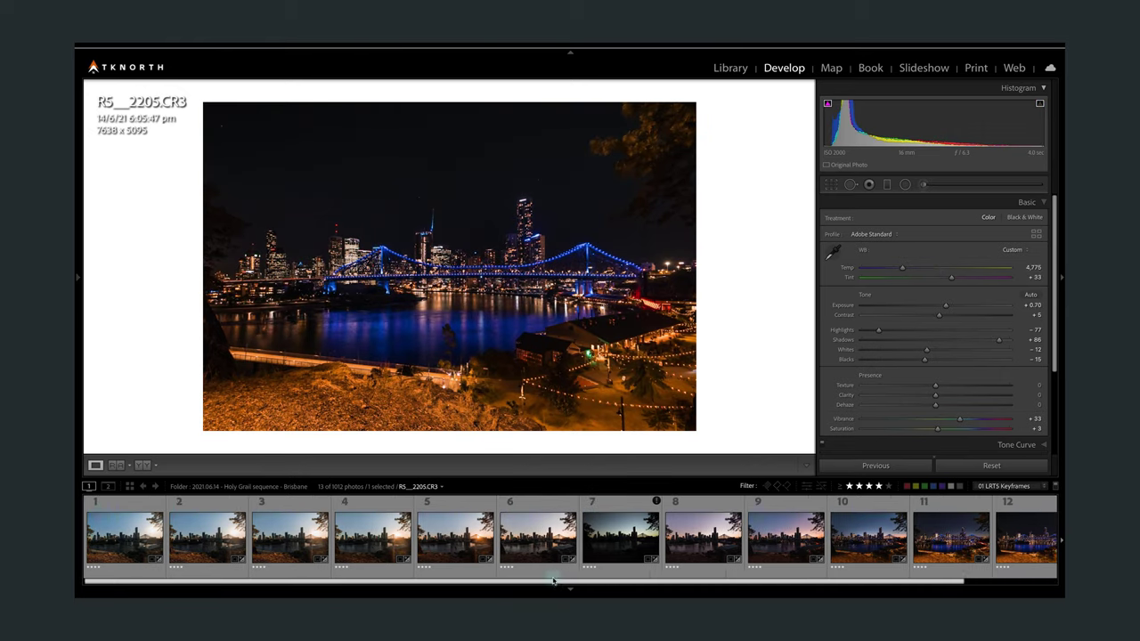
# Select all 13 keyframes and run Save Metadata to Files, confirming with Continue.
pyautogui.click(114, 537)
pyautogui.hotkey('ctrl', 'a')
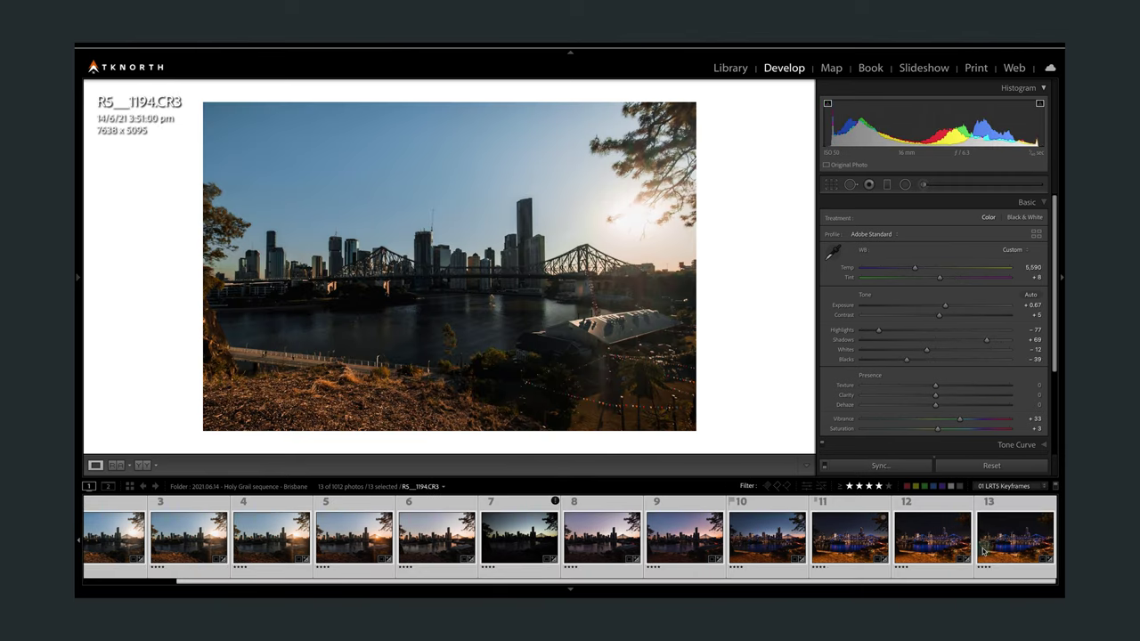
pyautogui.rightClick(253, 539)
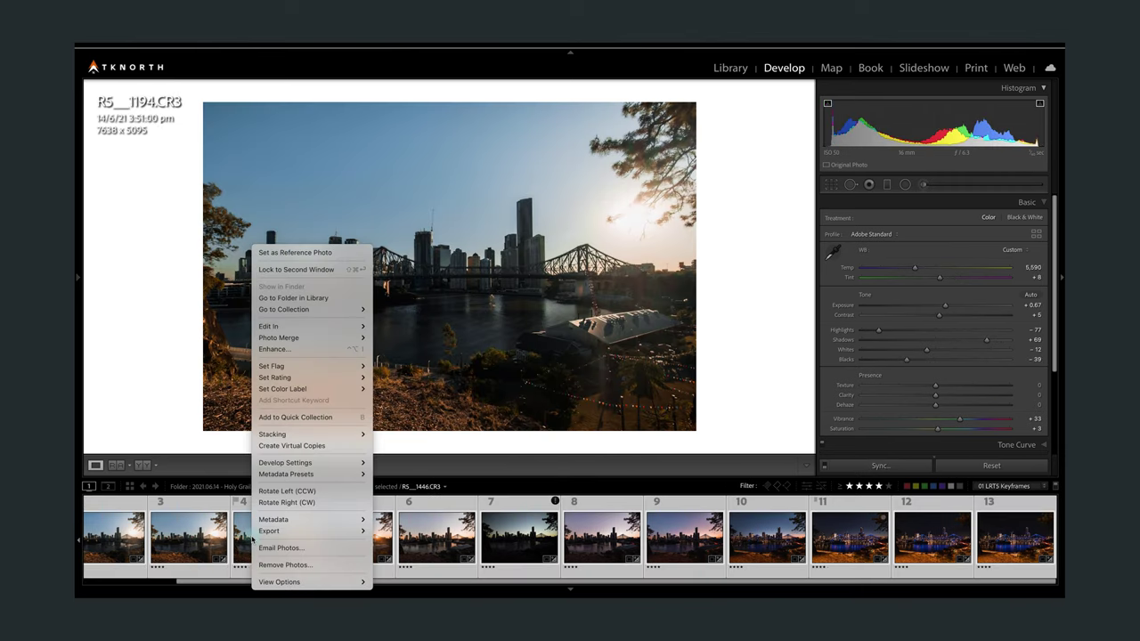
pyautogui.moveTo(359, 524)
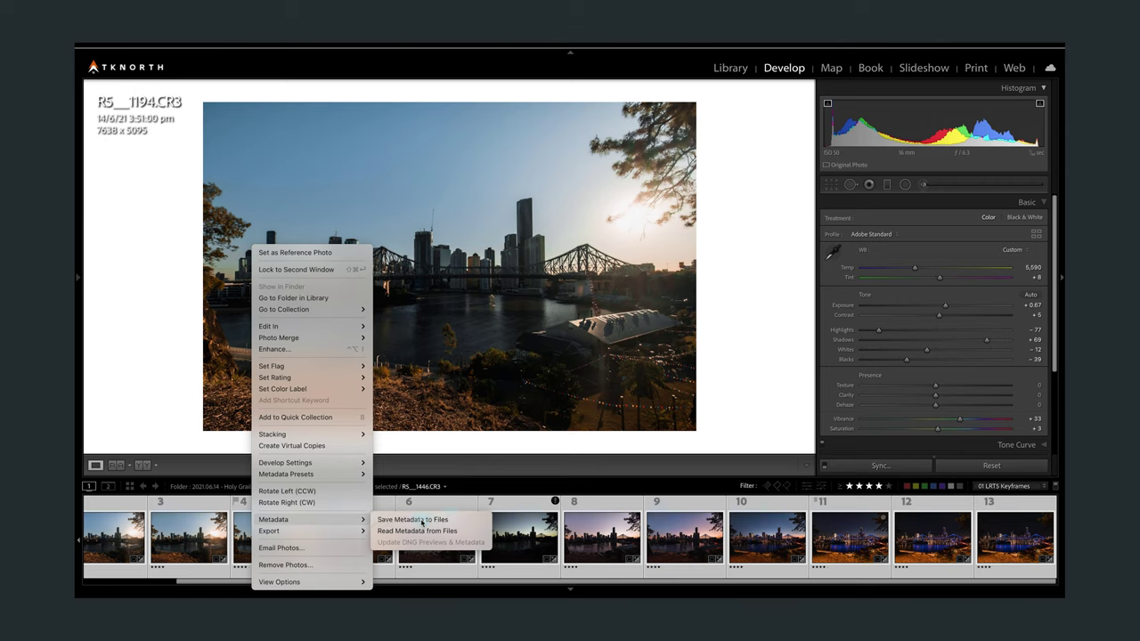
pyautogui.click(422, 520)
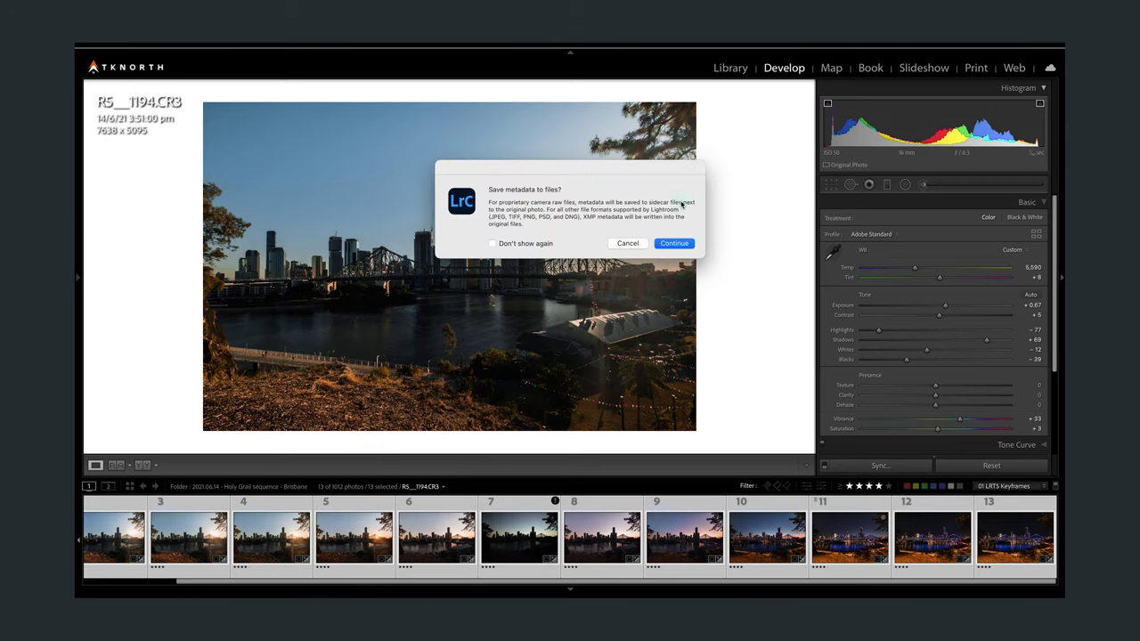
pyautogui.click(674, 243)
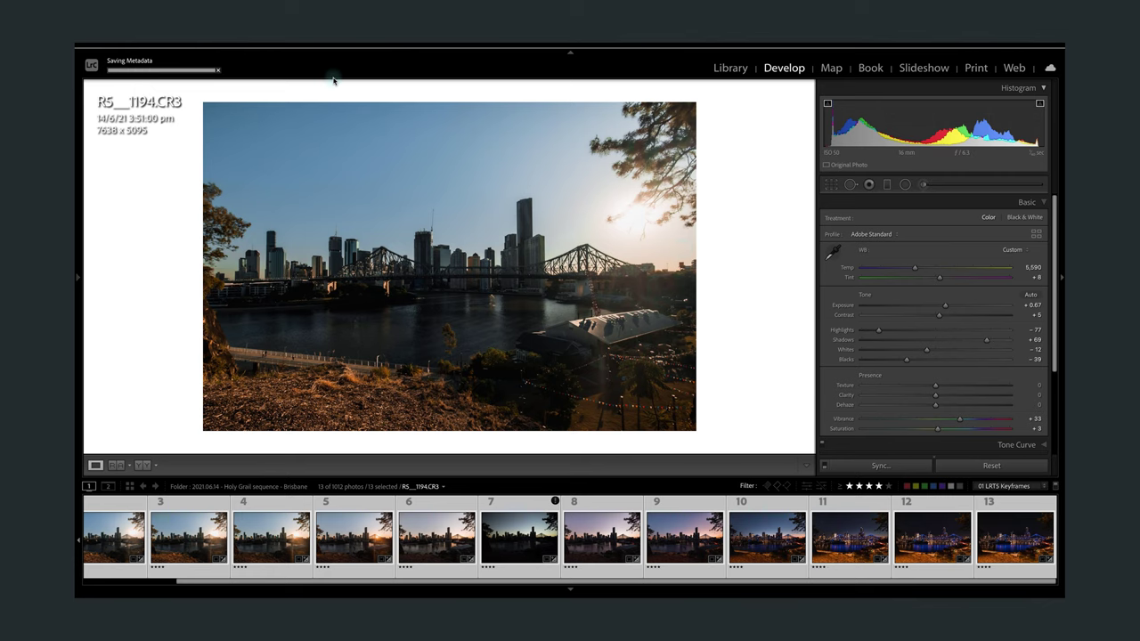
# Reload metadata, auto-transition the keyframes, build visual previews, then play and stop the preview.
pyautogui.click(741, 577)
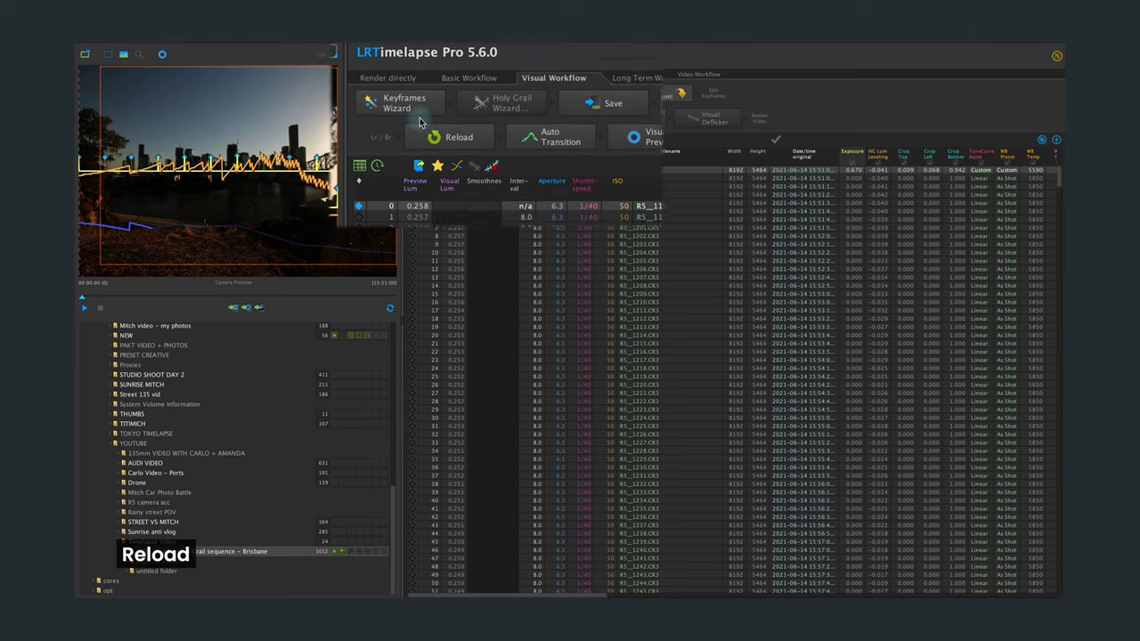
pyautogui.click(417, 122)
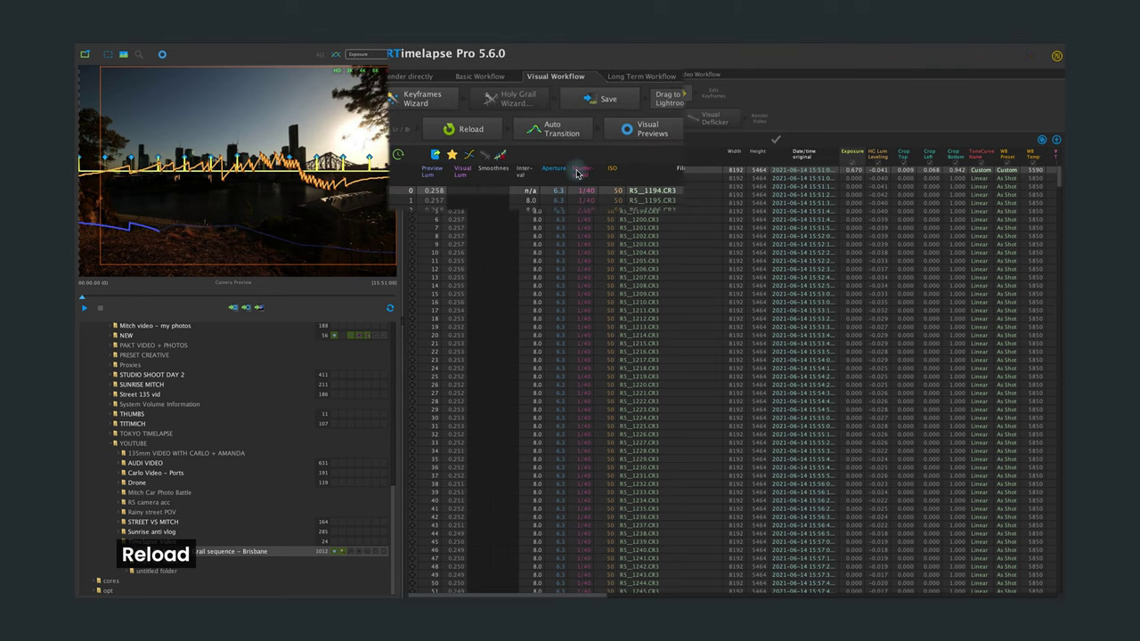
pyautogui.click(559, 136)
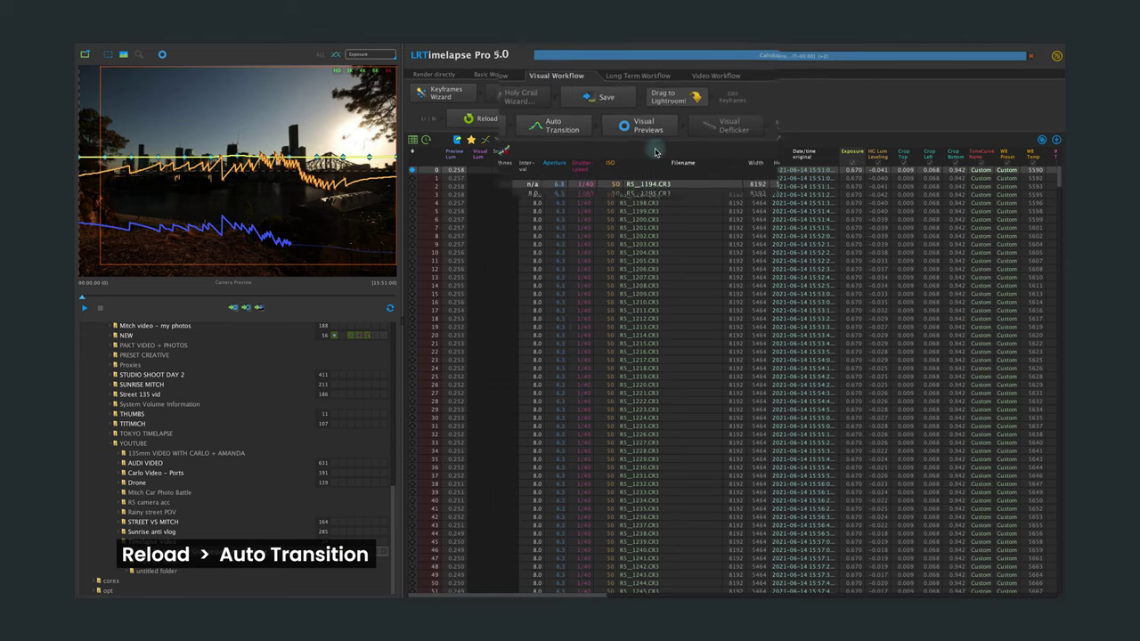
pyautogui.click(634, 119)
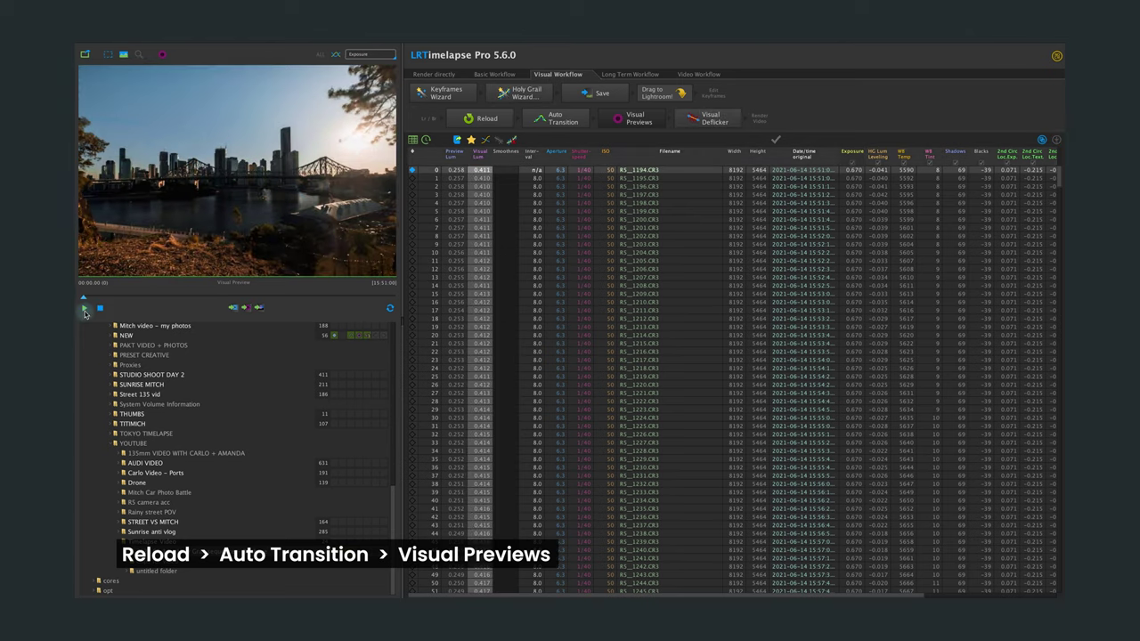
pyautogui.click(85, 310)
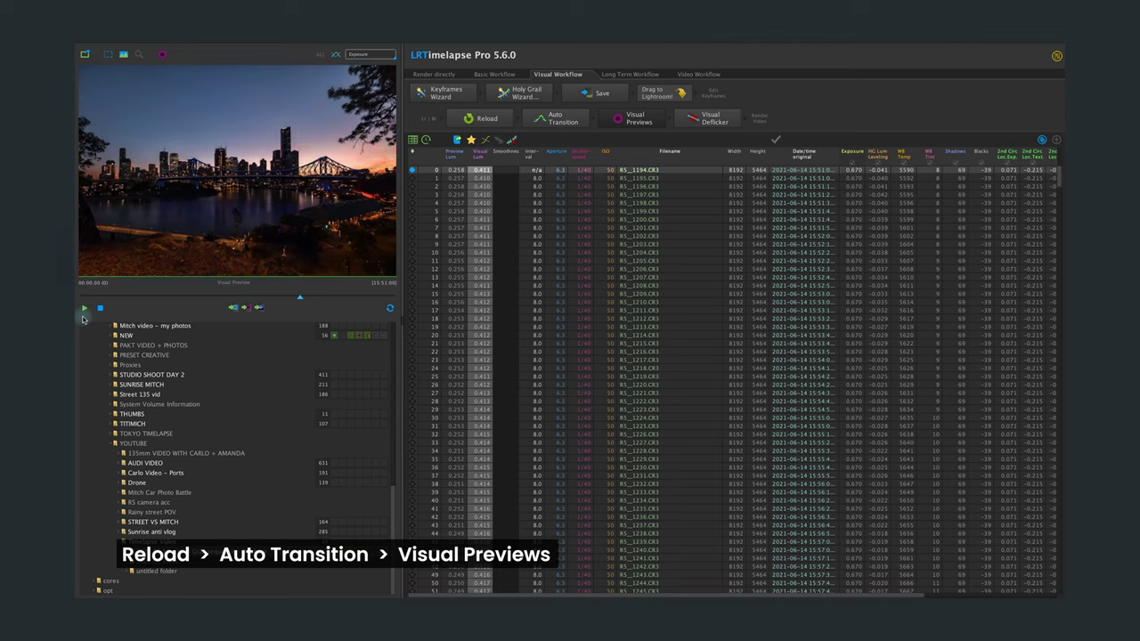
pyautogui.click(83, 317)
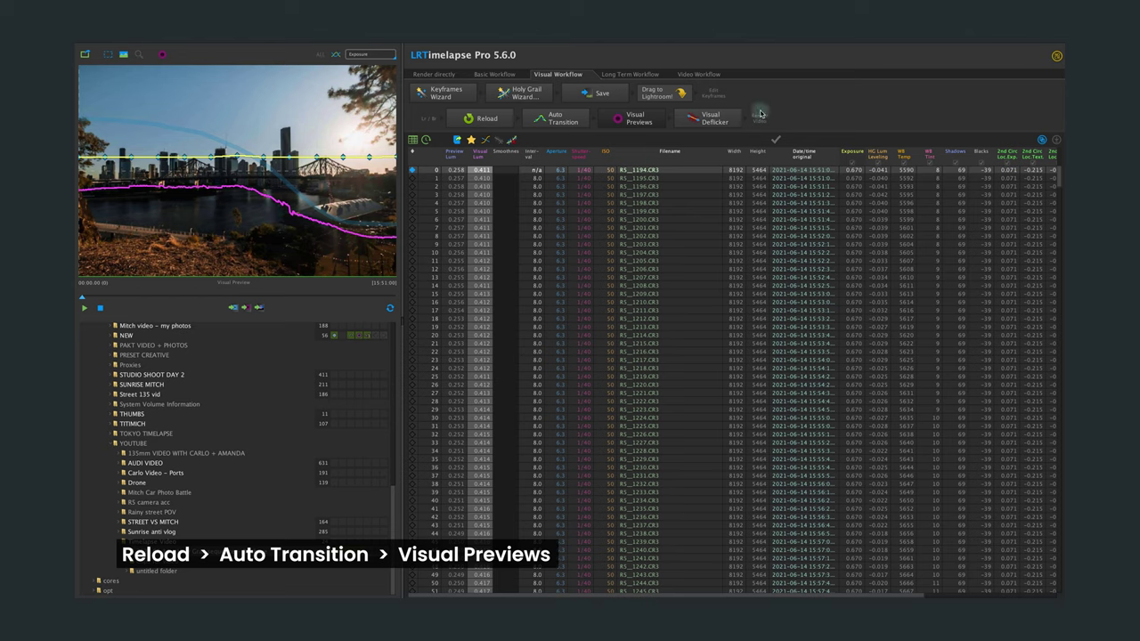
# Apply Visual Deflicker with smoothing 10, default accuracy and multi-pass enabled.
pyautogui.click(704, 123)
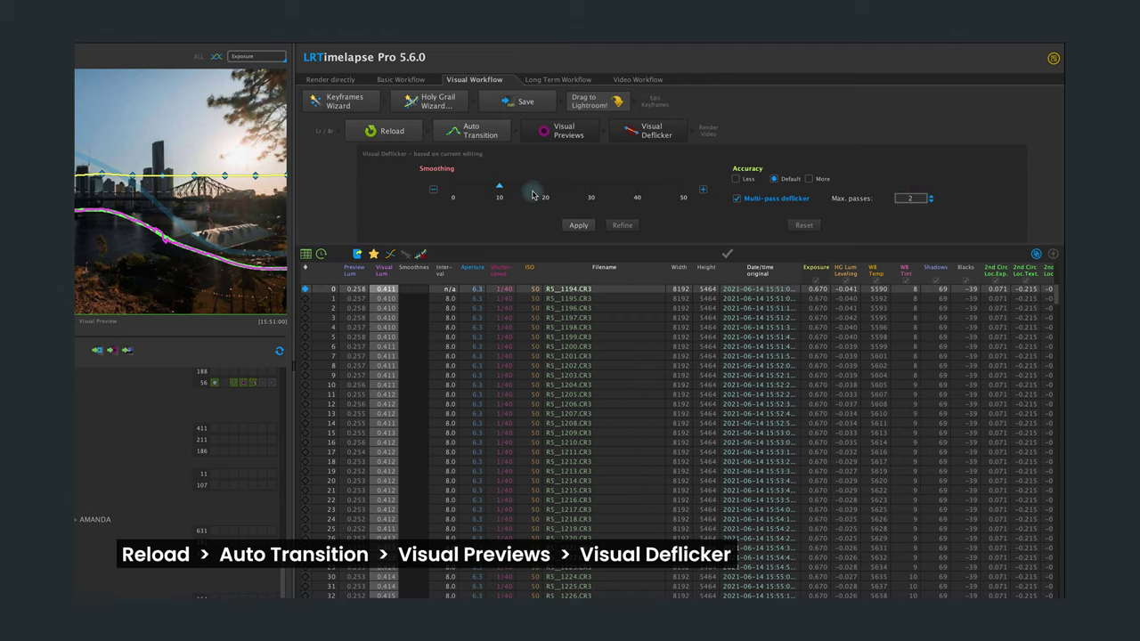
pyautogui.click(583, 231)
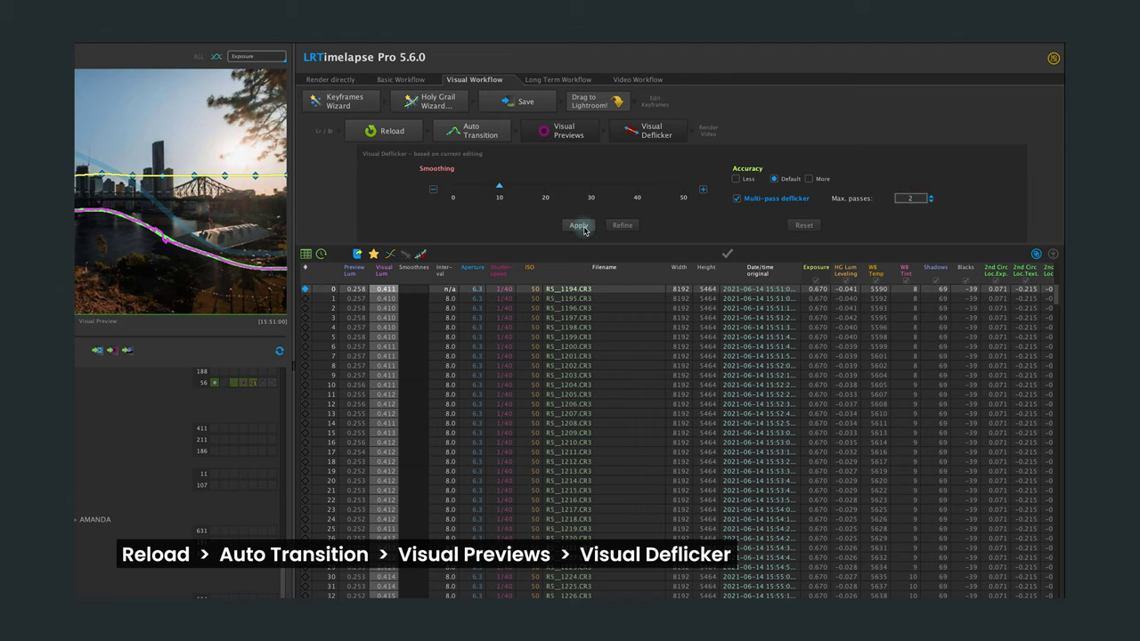
pyautogui.click(579, 226)
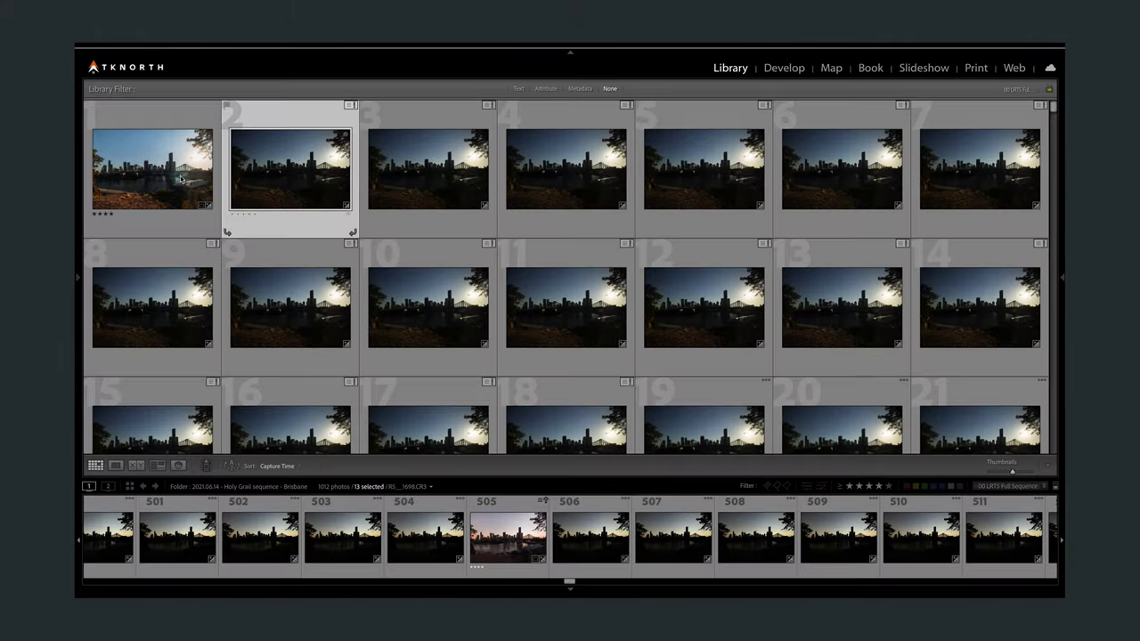
# Select all 1012 photos and run Read Metadata from Files, confirming with Read.
pyautogui.click(179, 179)
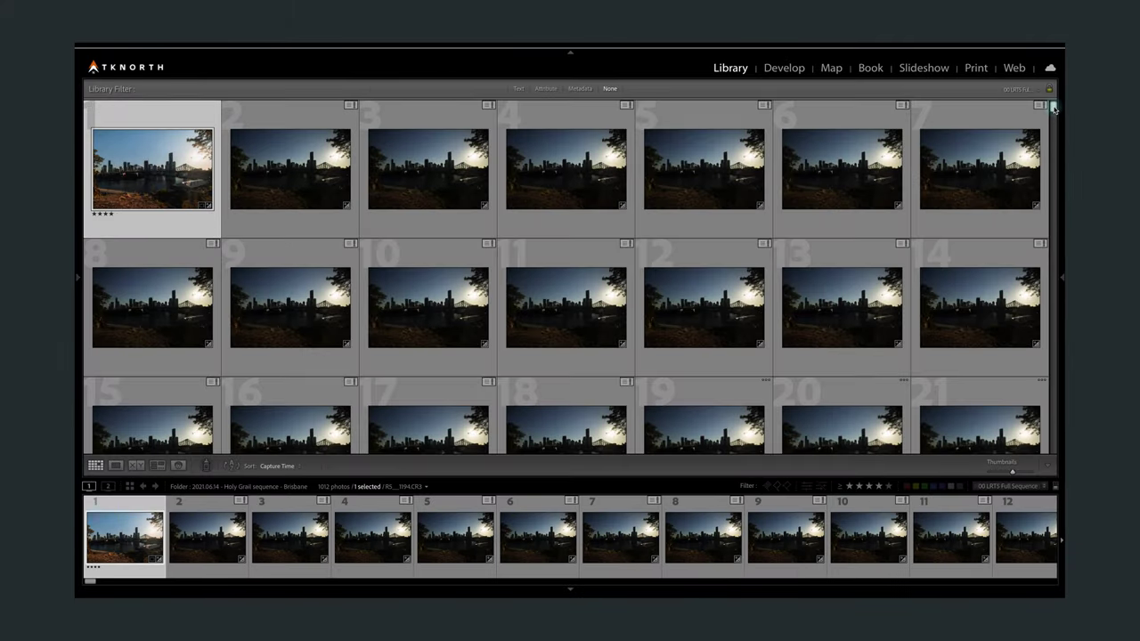
pyautogui.scroll(-2, 1054, 303)
pyautogui.scroll(-20, 1061, 464)
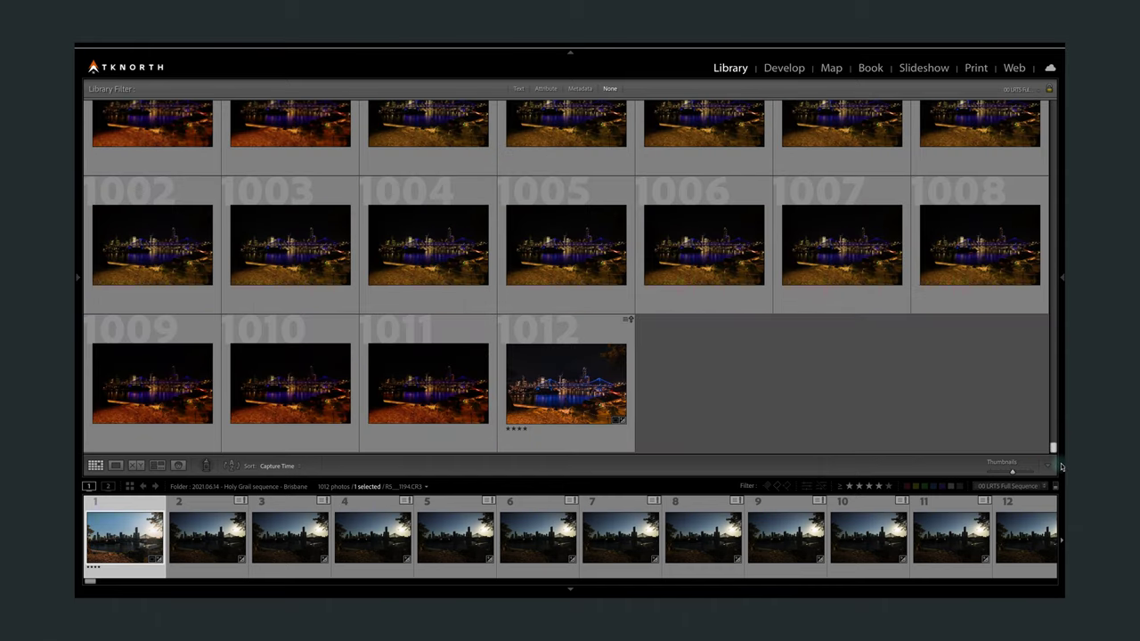
pyautogui.press('super+a')
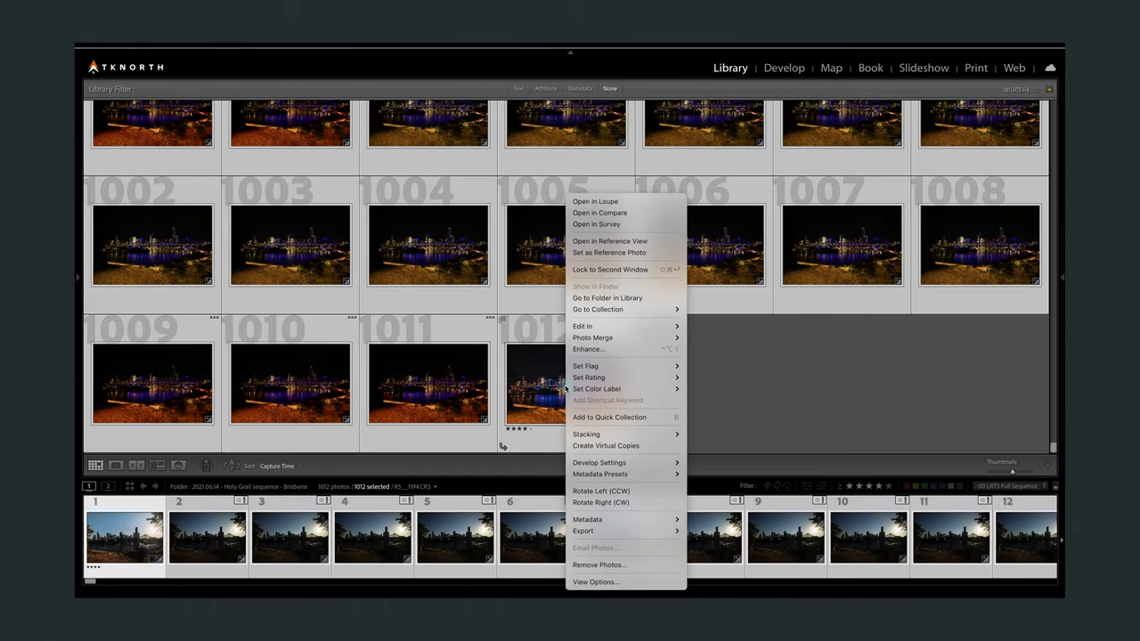
pyautogui.rightClick(567, 387)
pyautogui.moveTo(582, 521)
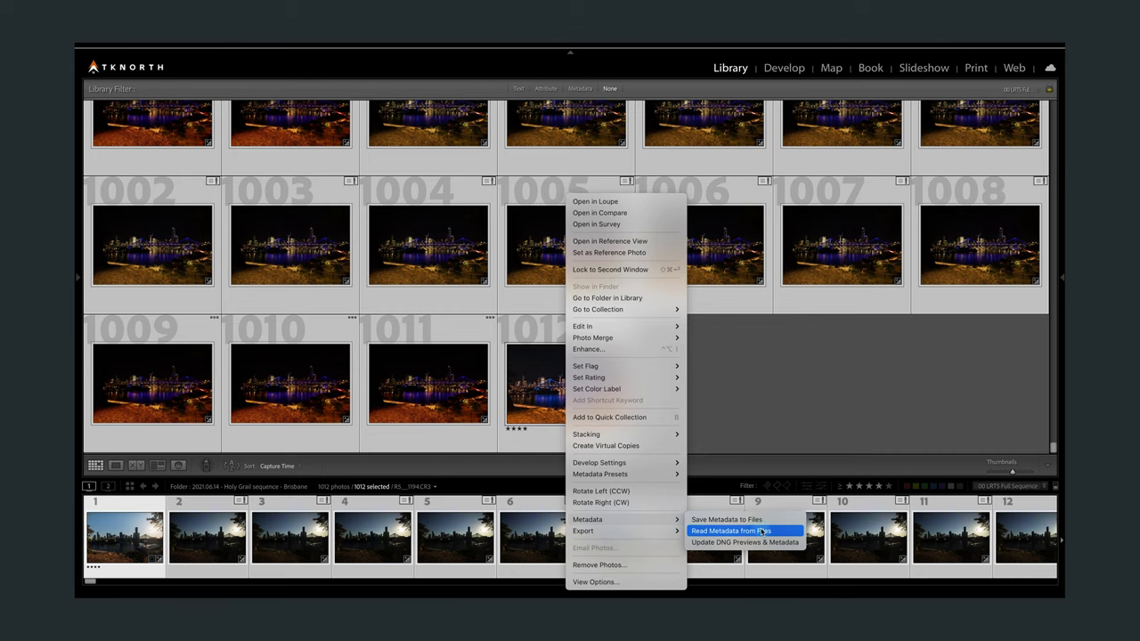
pyautogui.click(741, 531)
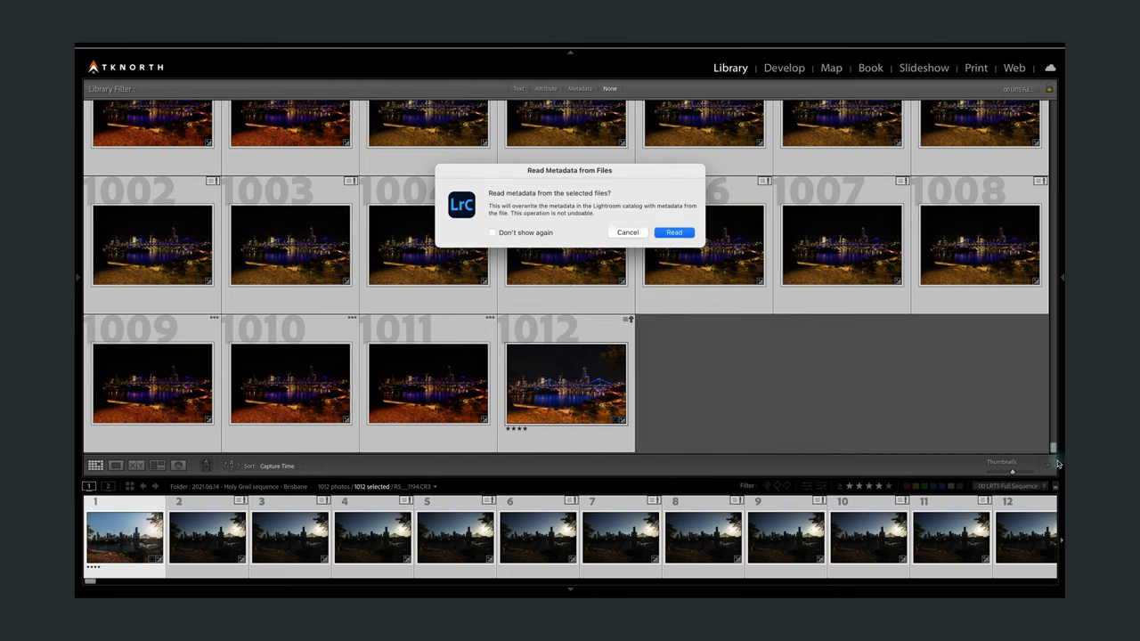
pyautogui.click(674, 232)
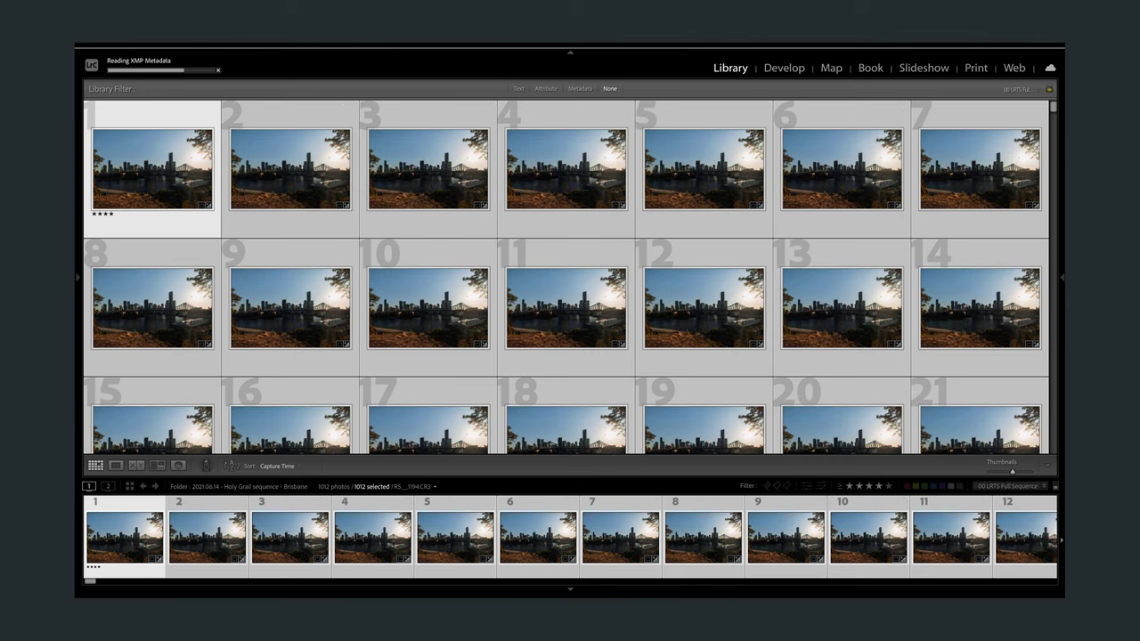
# Export all 1012 photos with the LRTimelapse JPG preset at 6K resolution.
pyautogui.rightClick(147, 185)
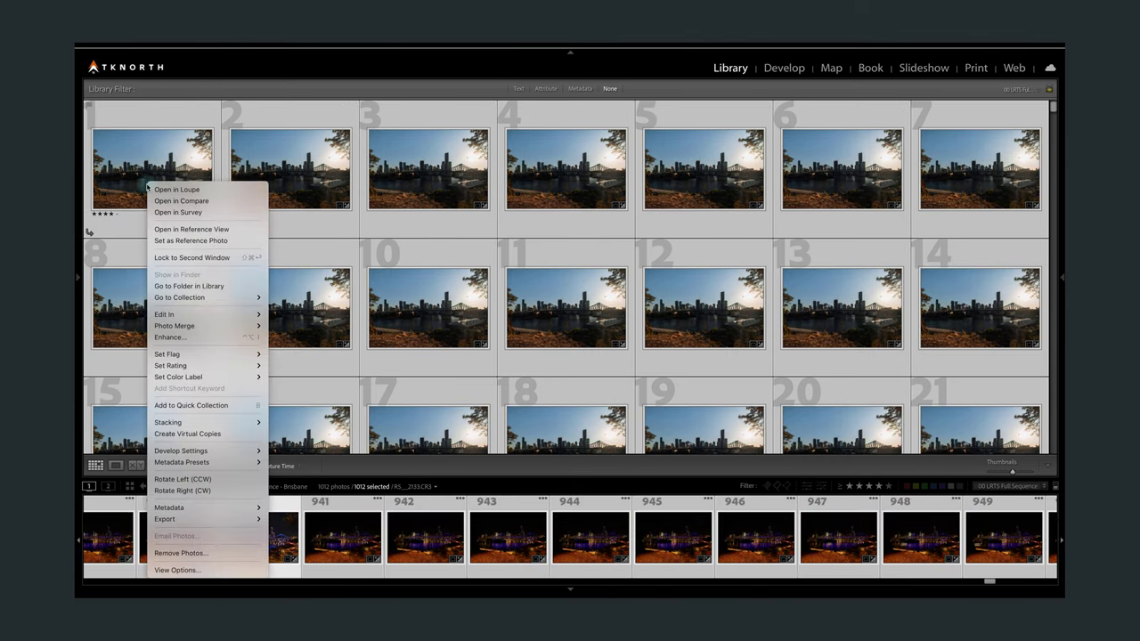
pyautogui.moveTo(214, 520)
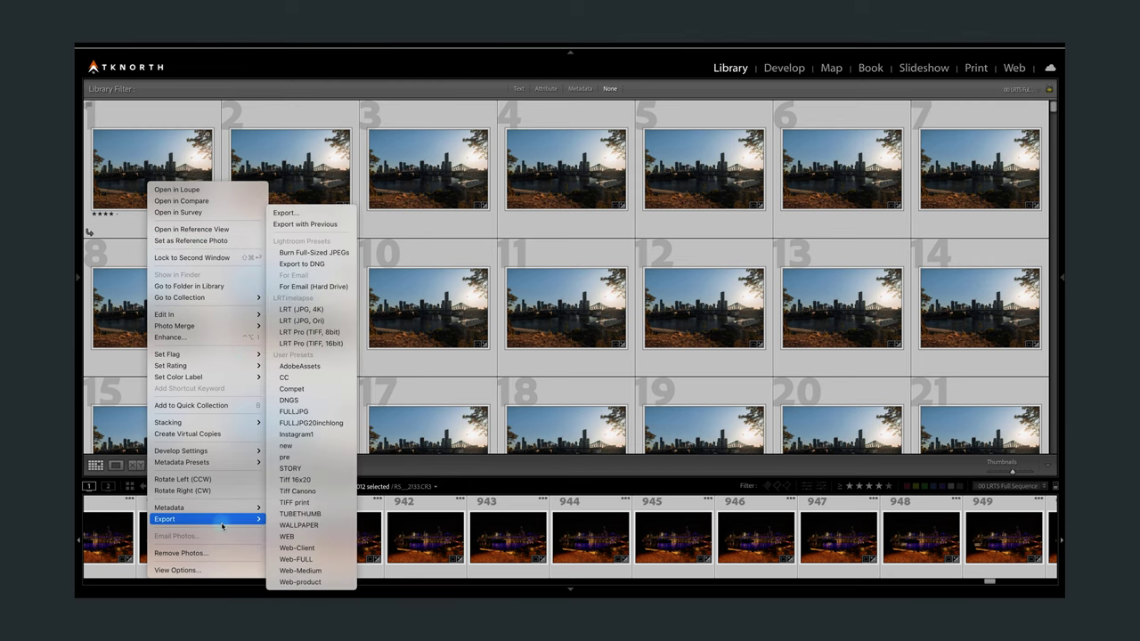
pyautogui.click(290, 214)
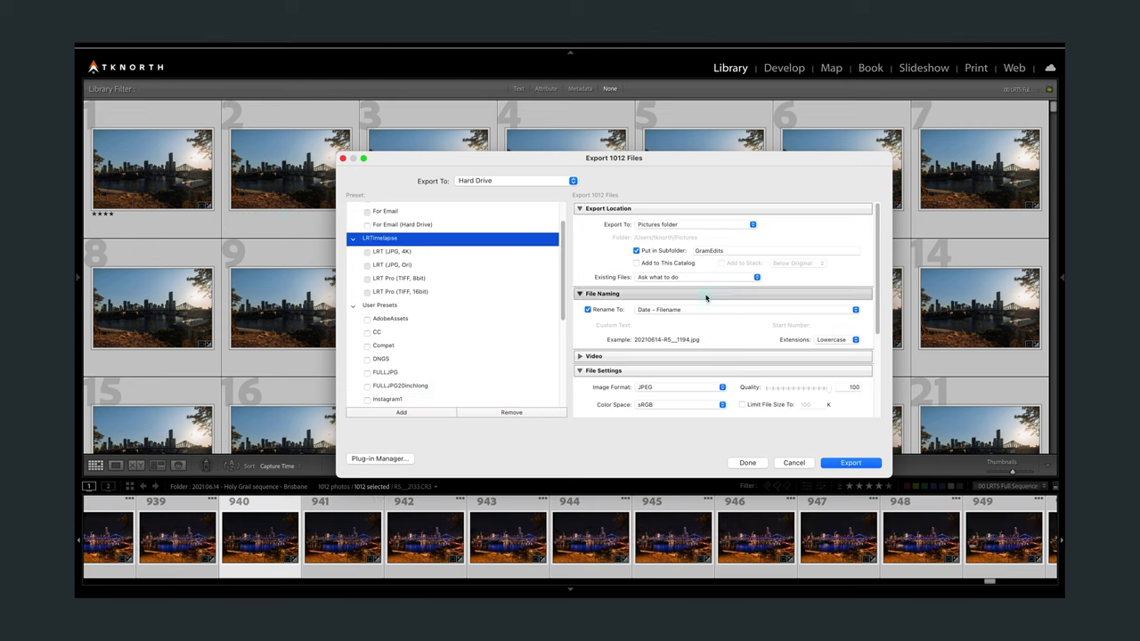
pyautogui.click(395, 253)
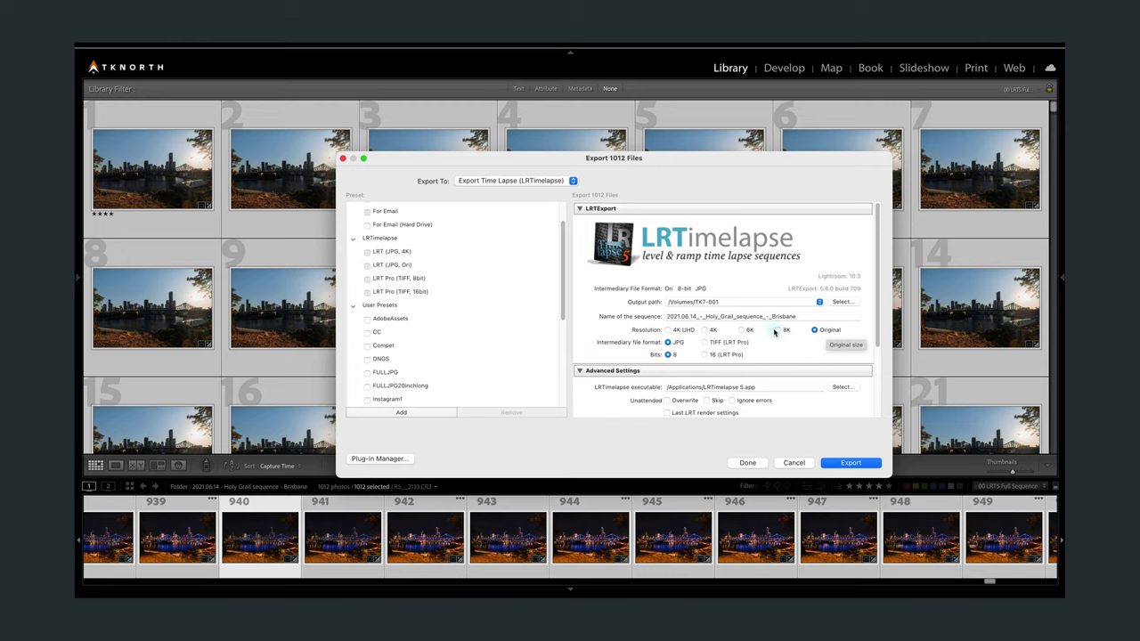
pyautogui.click(746, 331)
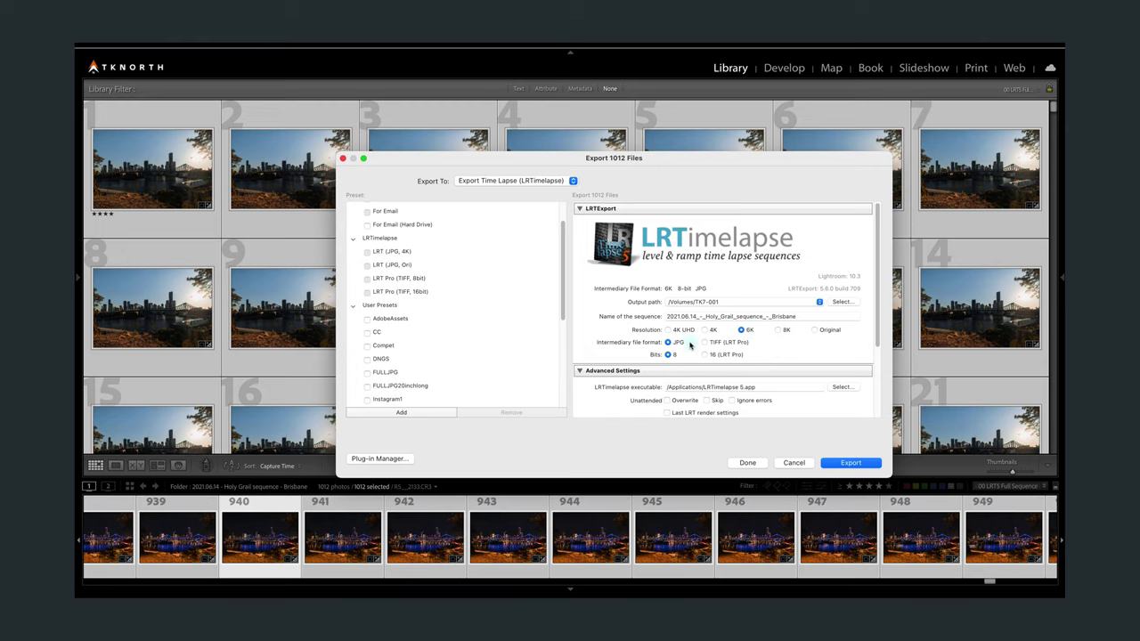
pyautogui.click(852, 464)
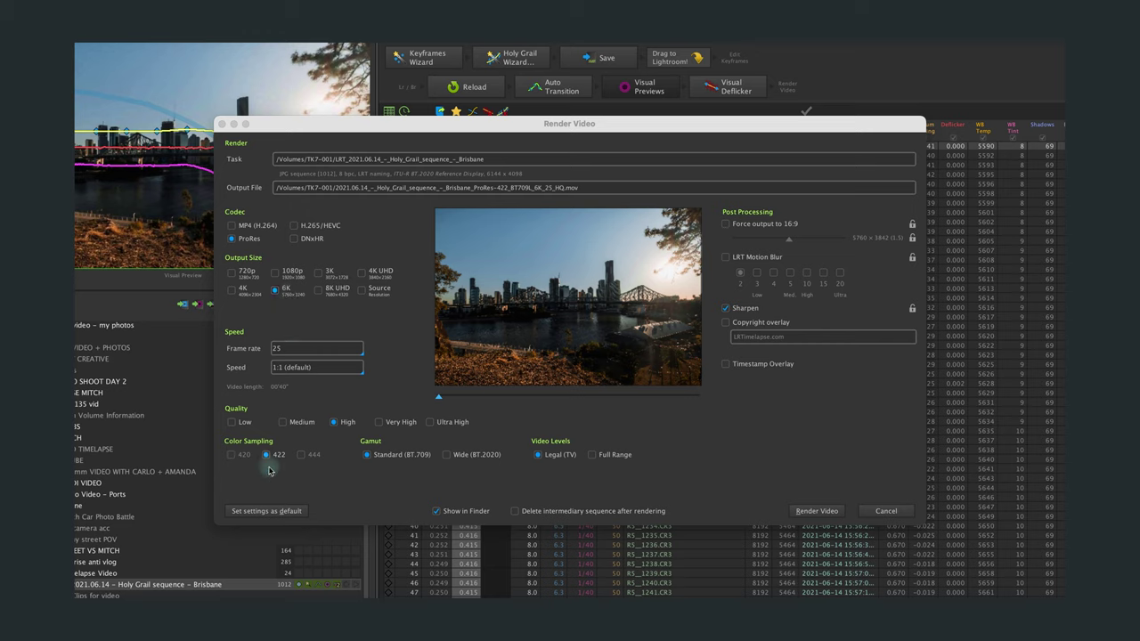
# Enable LRT Motion Blur at level 2 in the Render Video settings.
pyautogui.click(725, 258)
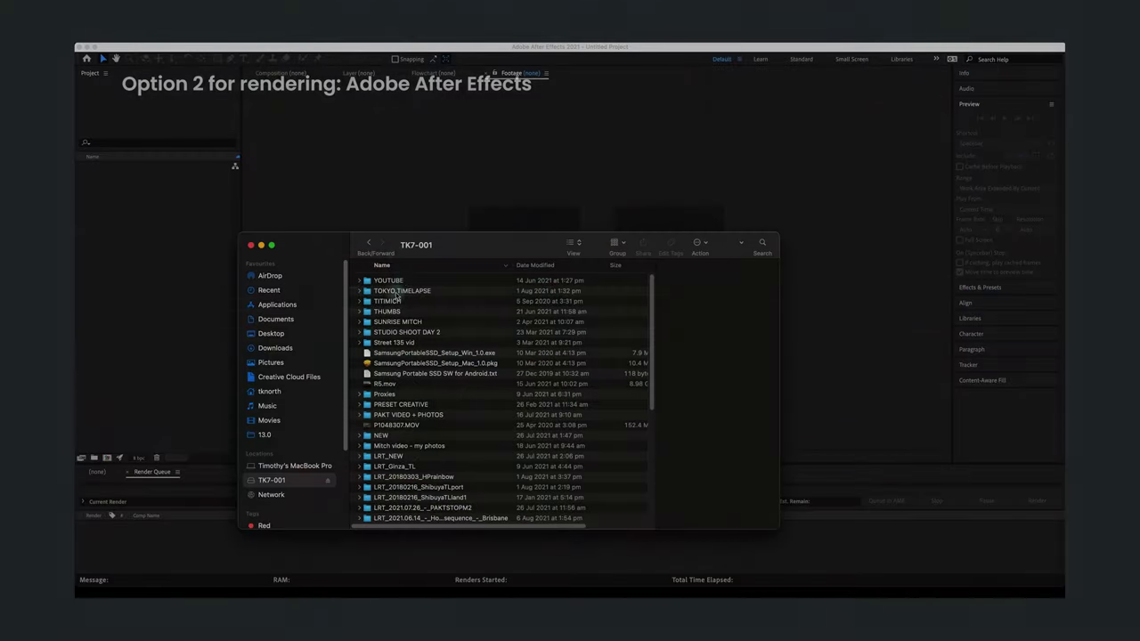
# Import the Holy Grail CR3 sequence from YOUTUBE > Timelapse Video, accepting the Camera Raw settings.
pyautogui.click(404, 281)
pyautogui.doubleClick(404, 280)
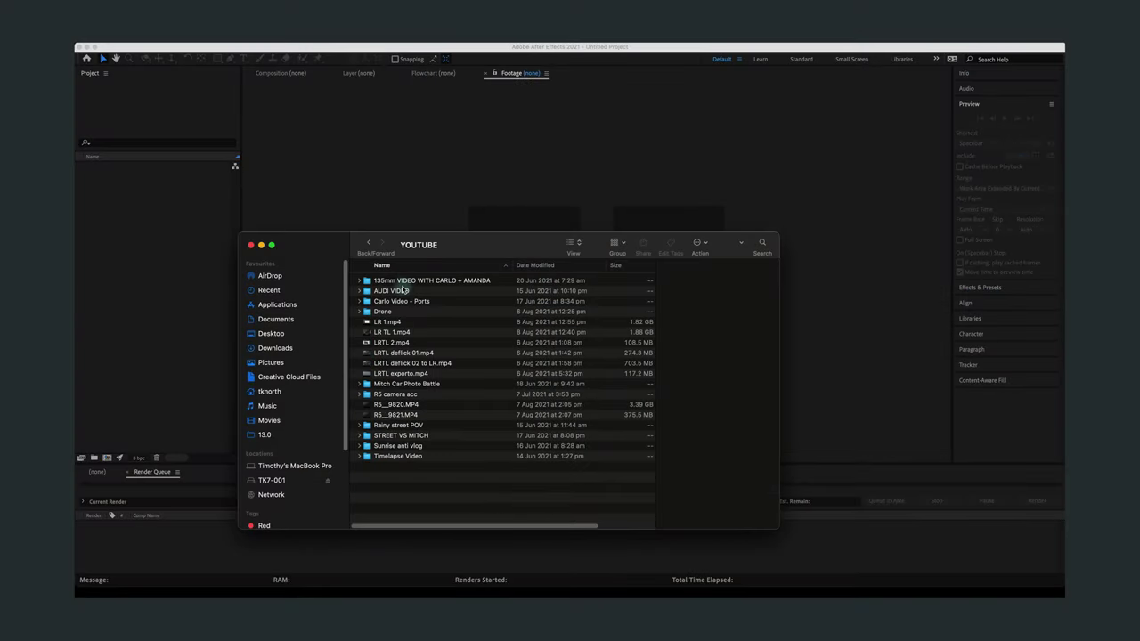
pyautogui.click(395, 456)
pyautogui.doubleClick(394, 456)
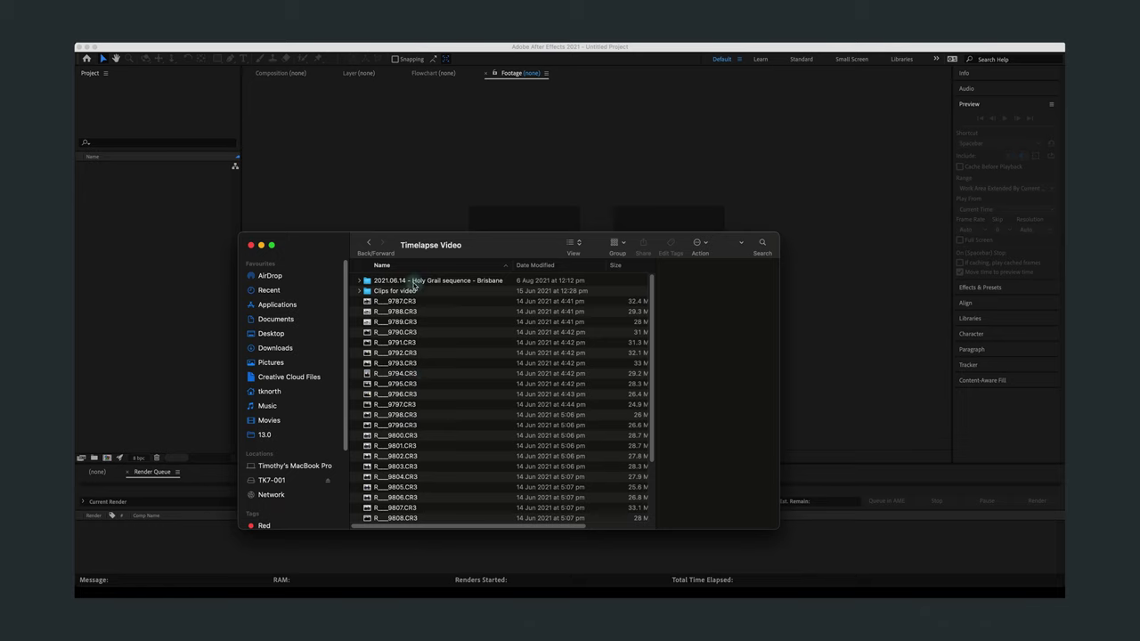
pyautogui.click(410, 281)
pyautogui.click(359, 280)
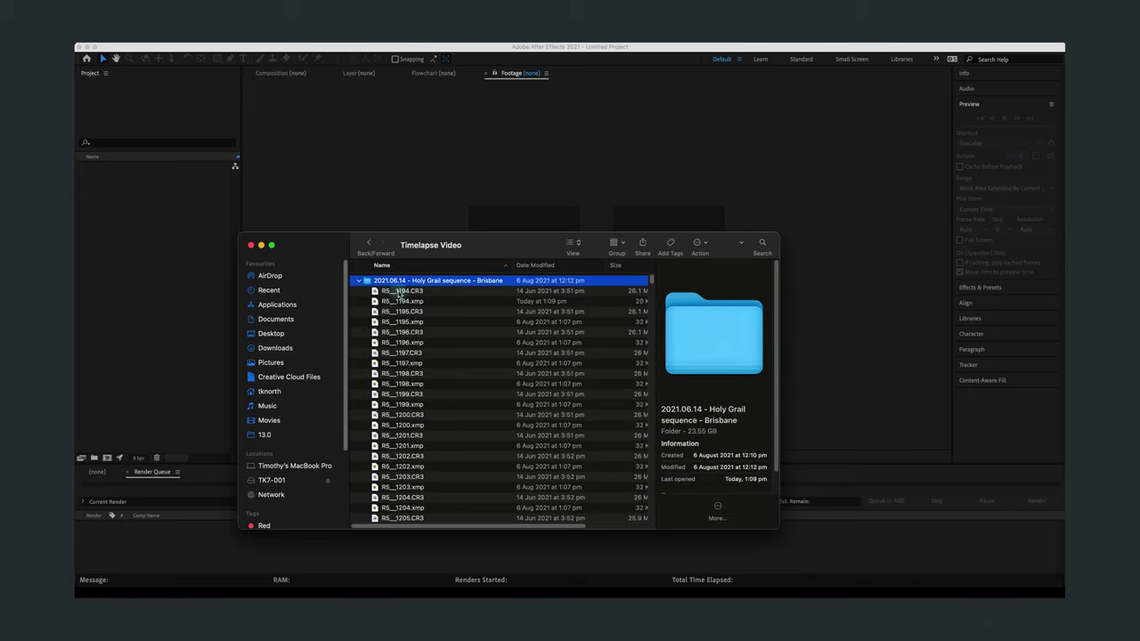
pyautogui.moveTo(432, 282); pyautogui.dragTo(160, 217)
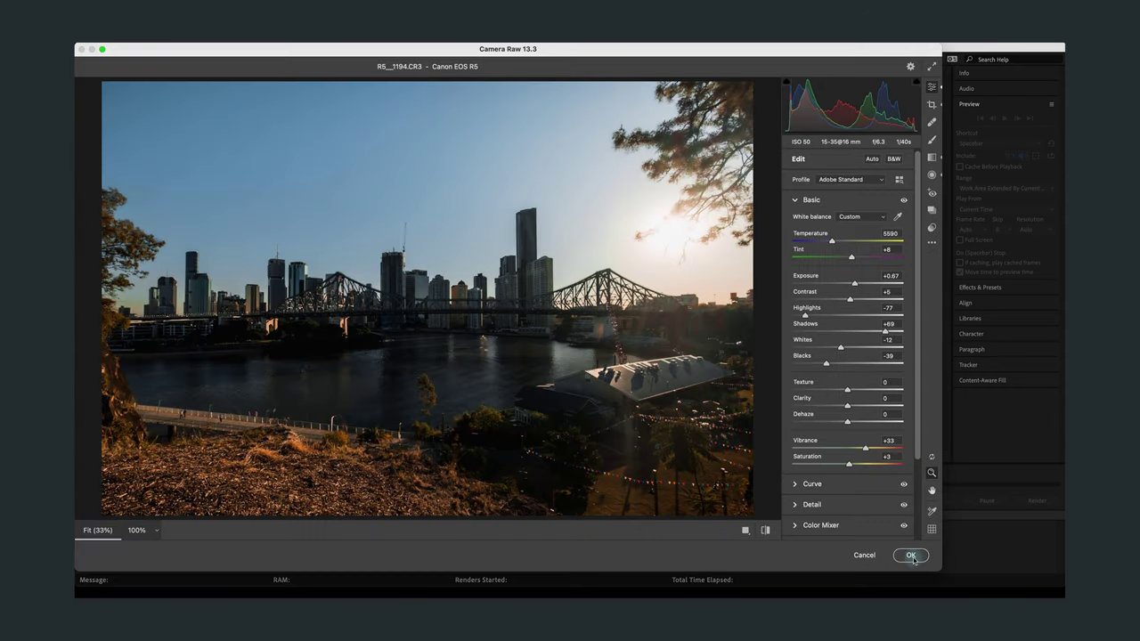
pyautogui.click(910, 555)
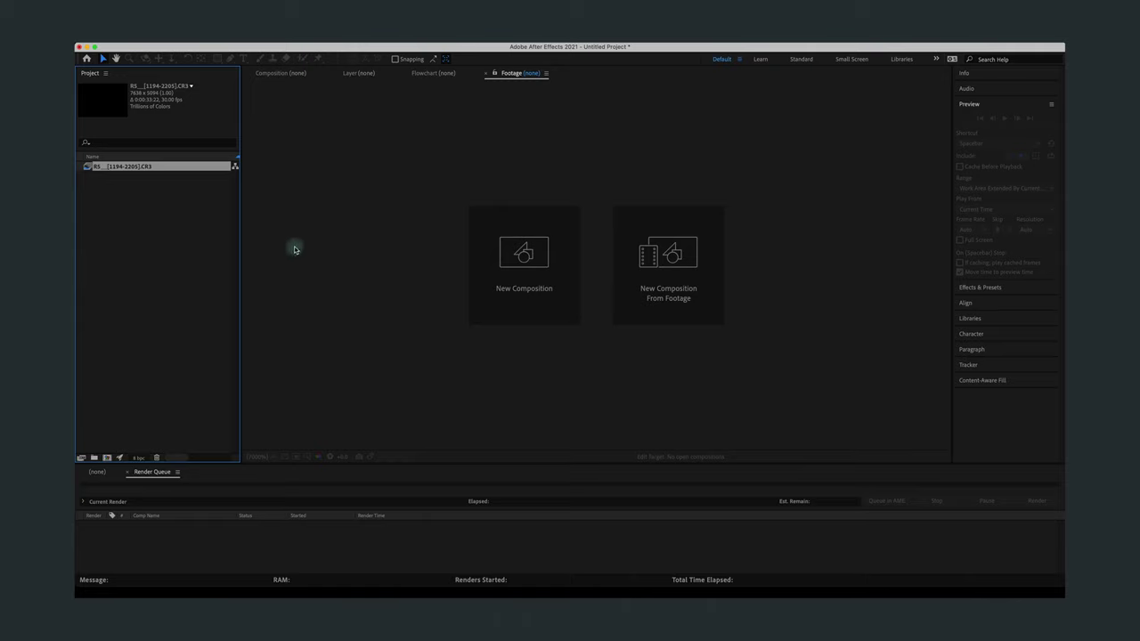
# Create a composition from the footage, add it to the render queue and set its output location.
pyautogui.rightClick(129, 169)
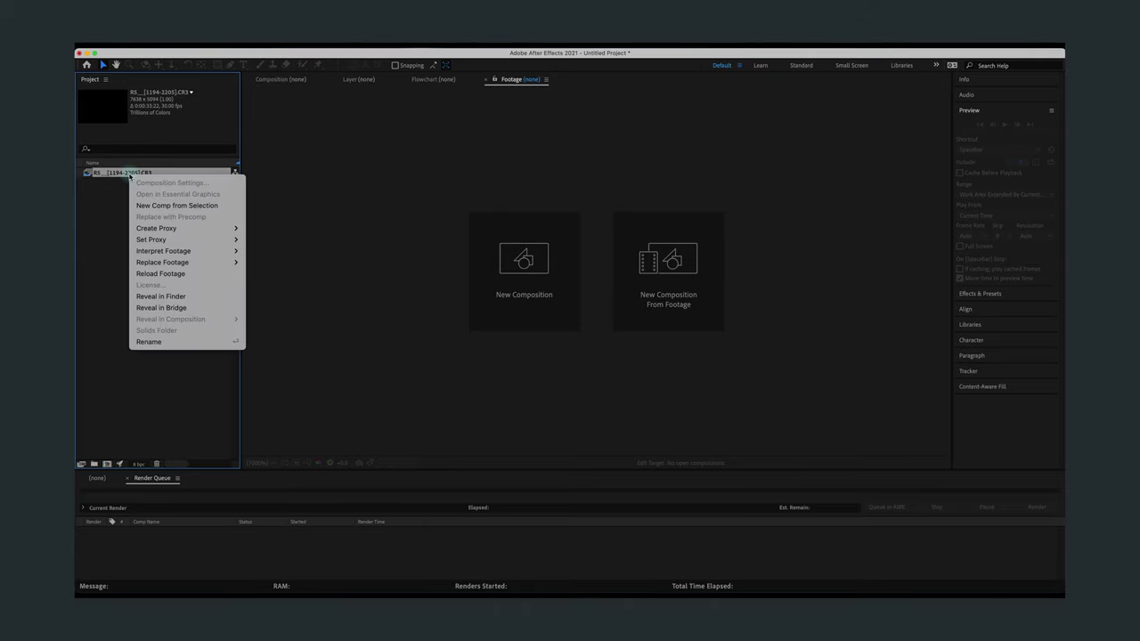
pyautogui.click(184, 206)
pyautogui.click(221, 47)
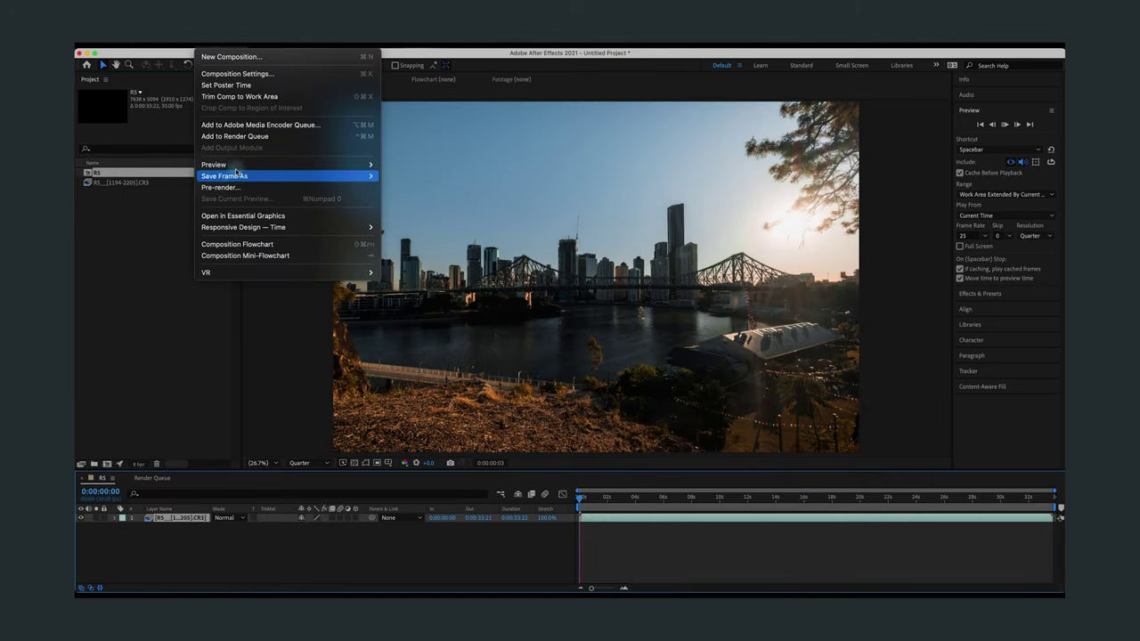
pyautogui.click(236, 136)
pyautogui.click(322, 547)
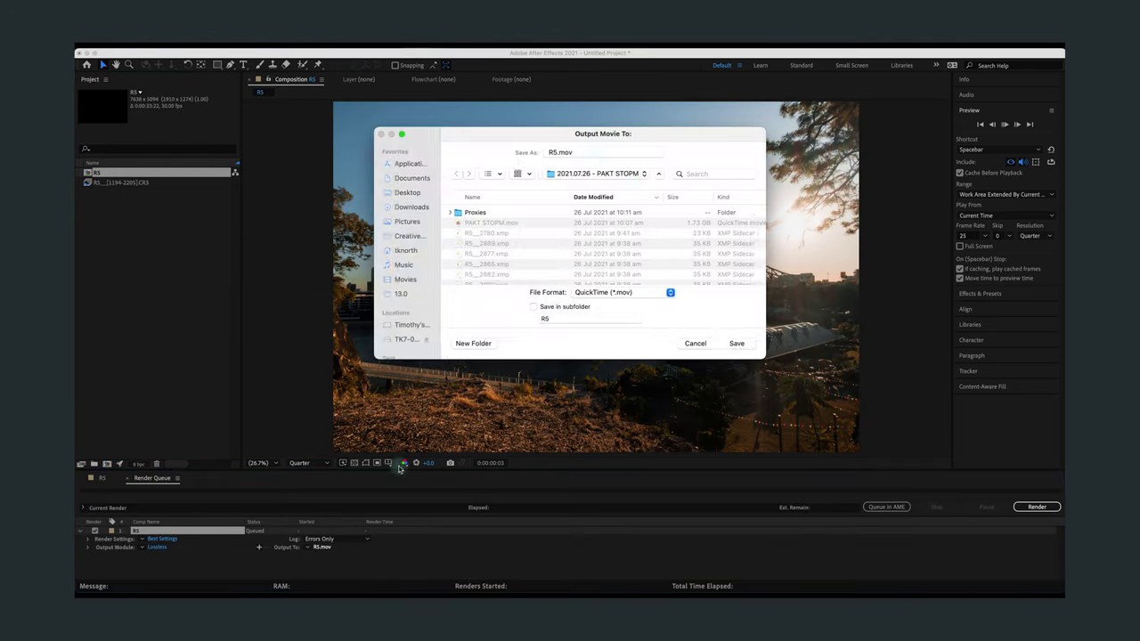
# Enter 'Completed Timelapse render' as the QuickTime output file name in the TK7-001 folder.
pyautogui.write('Completed Timelapse render')
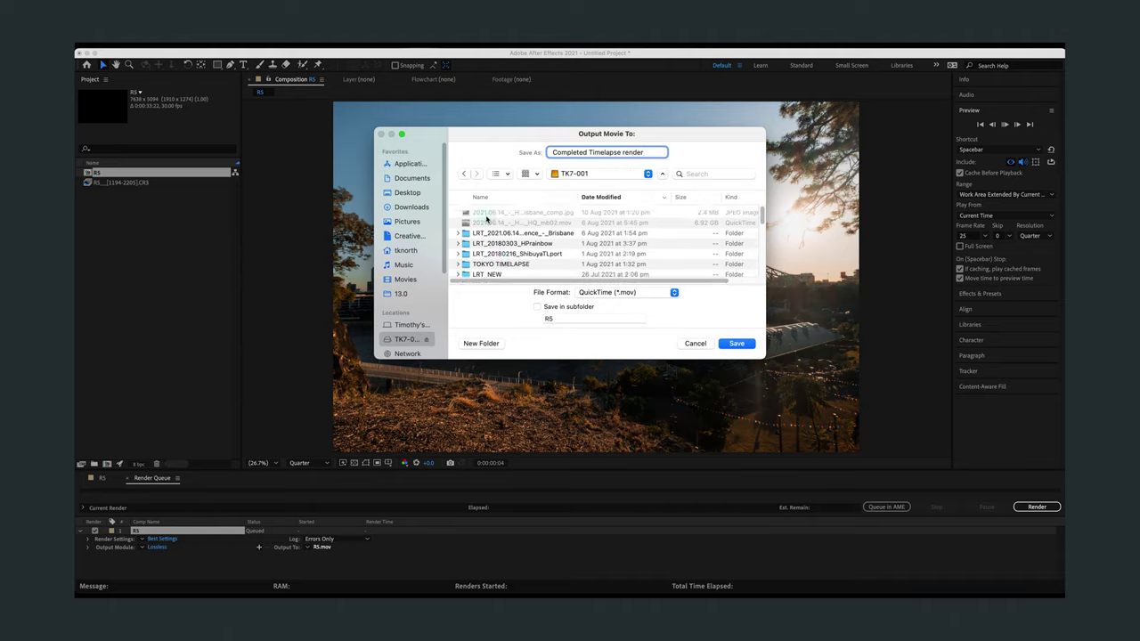